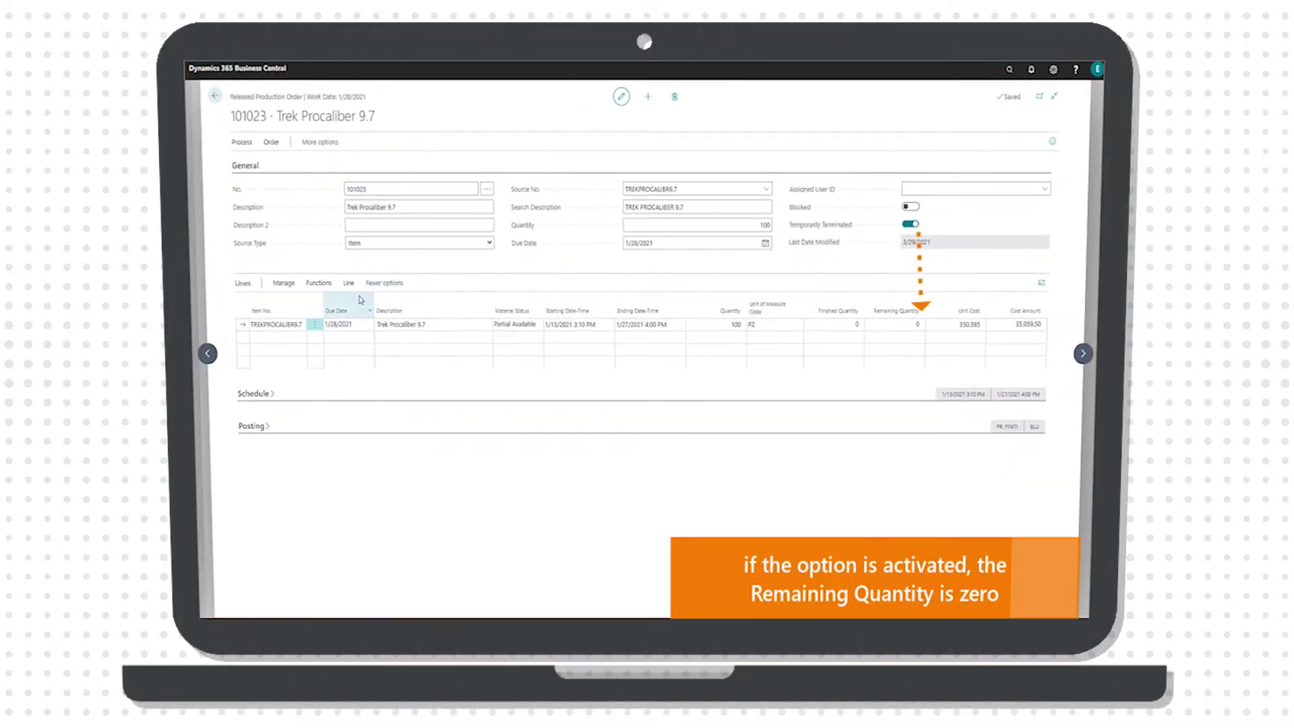
- Open the components of the Trek Procaliber 9.7 production order line to check their Remaining Quantity, and return to the order
click(286, 303)
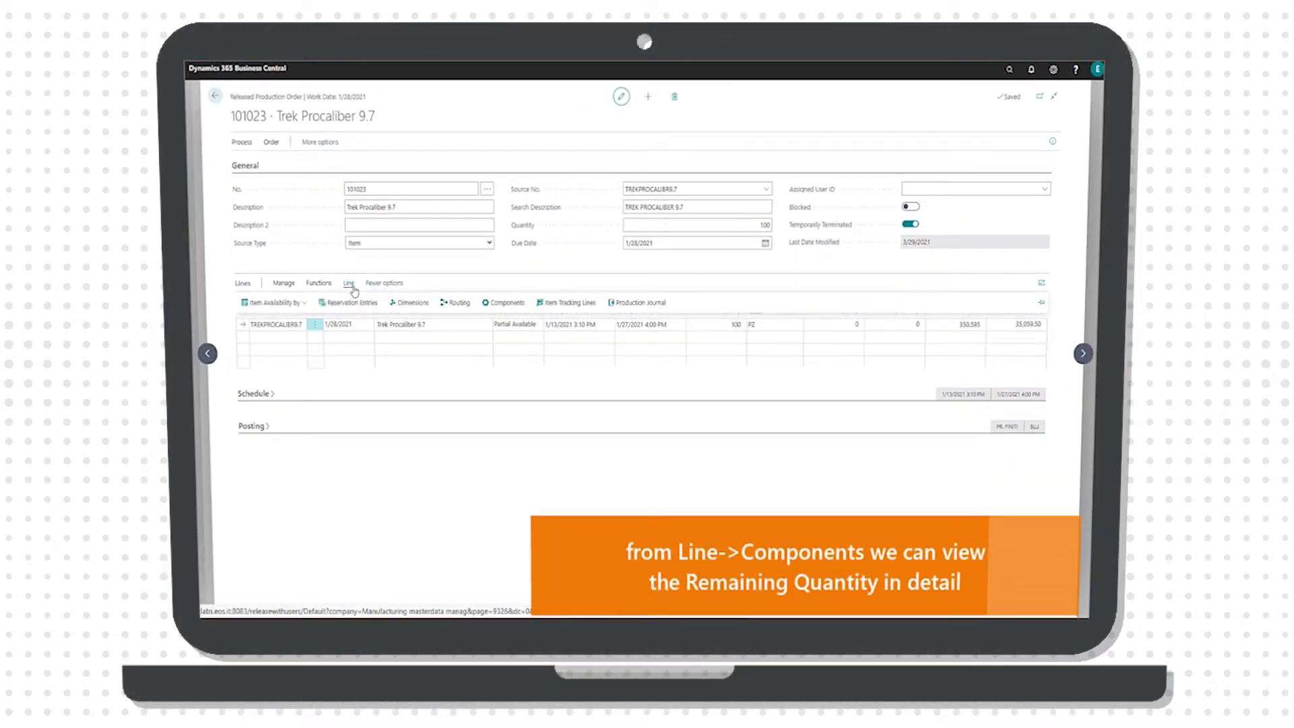
click(502, 303)
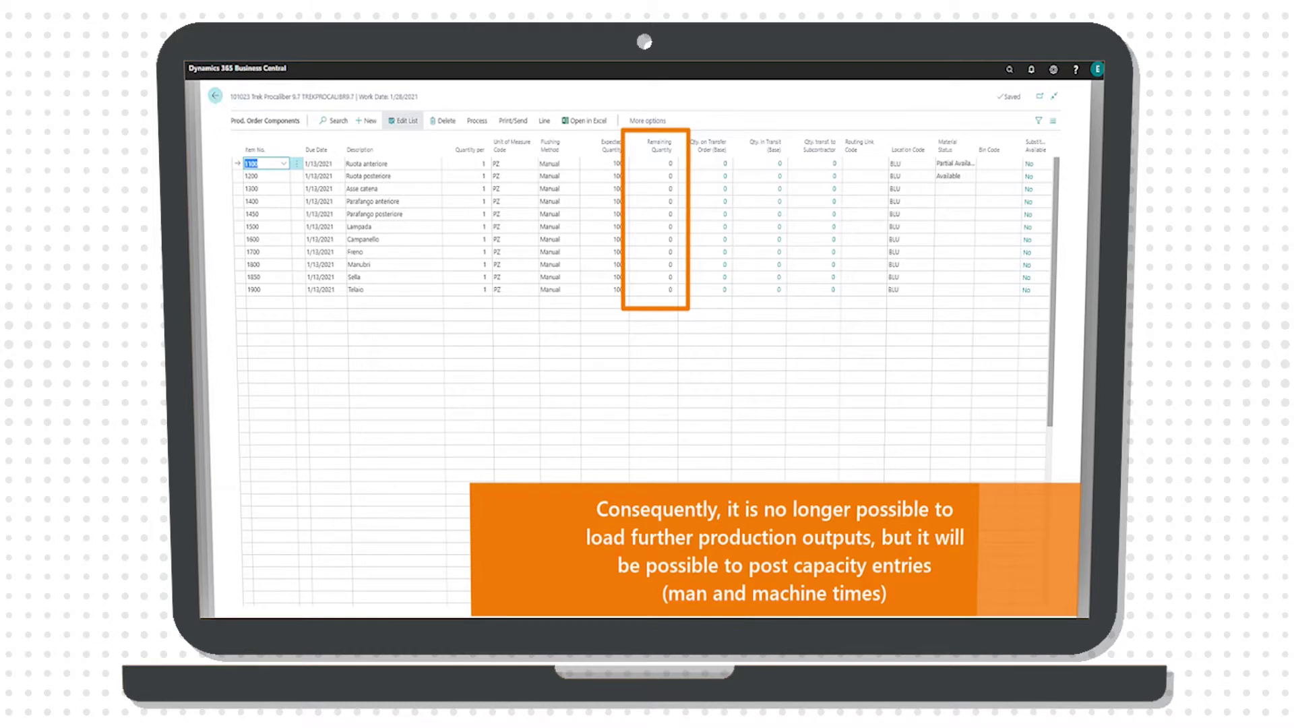
click(215, 96)
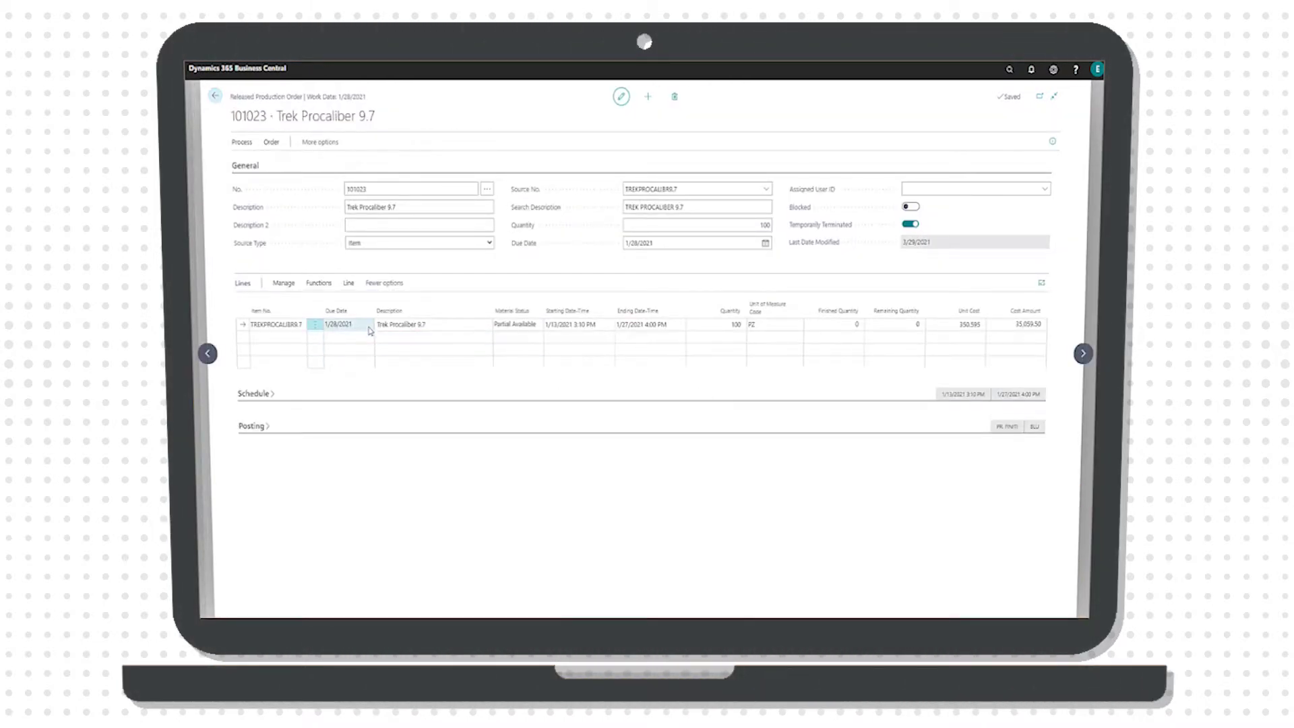
- Open the item card of Trek Procaliber 9.7 from the order line and view the details behind Qty. on Prod. Order
click(299, 330)
click(300, 326)
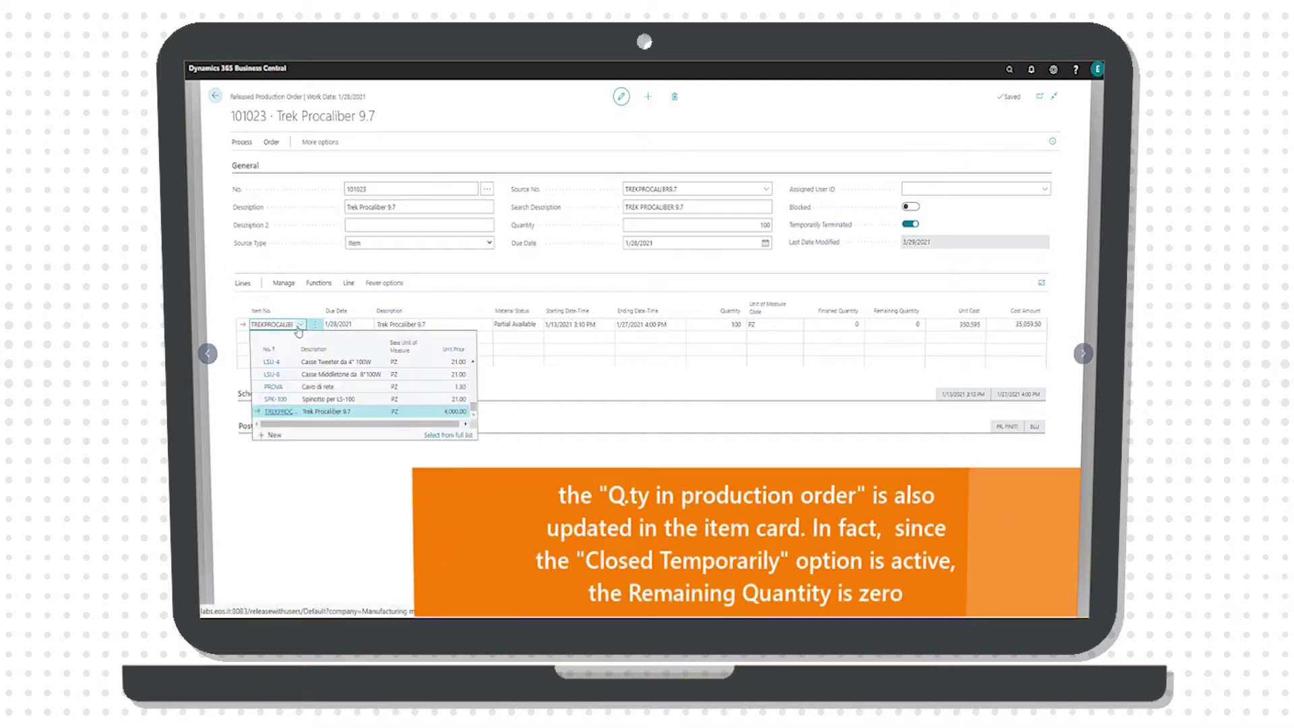
click(435, 436)
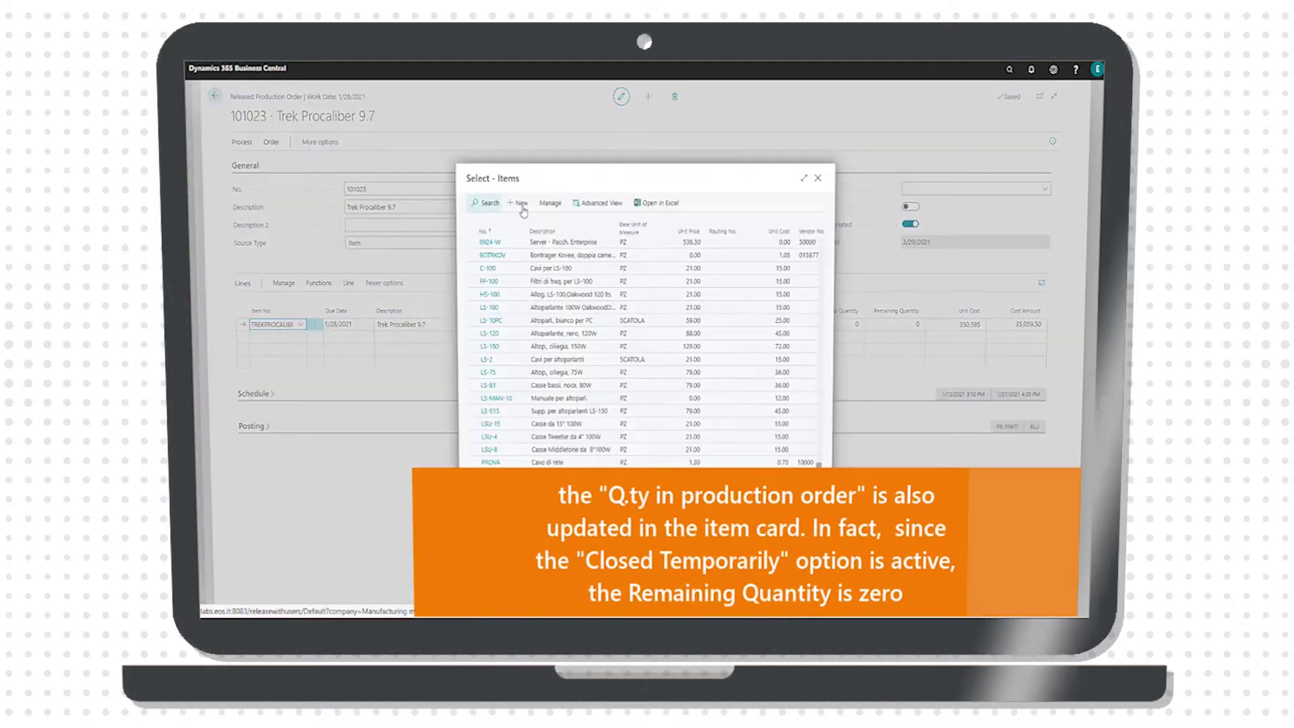
click(485, 223)
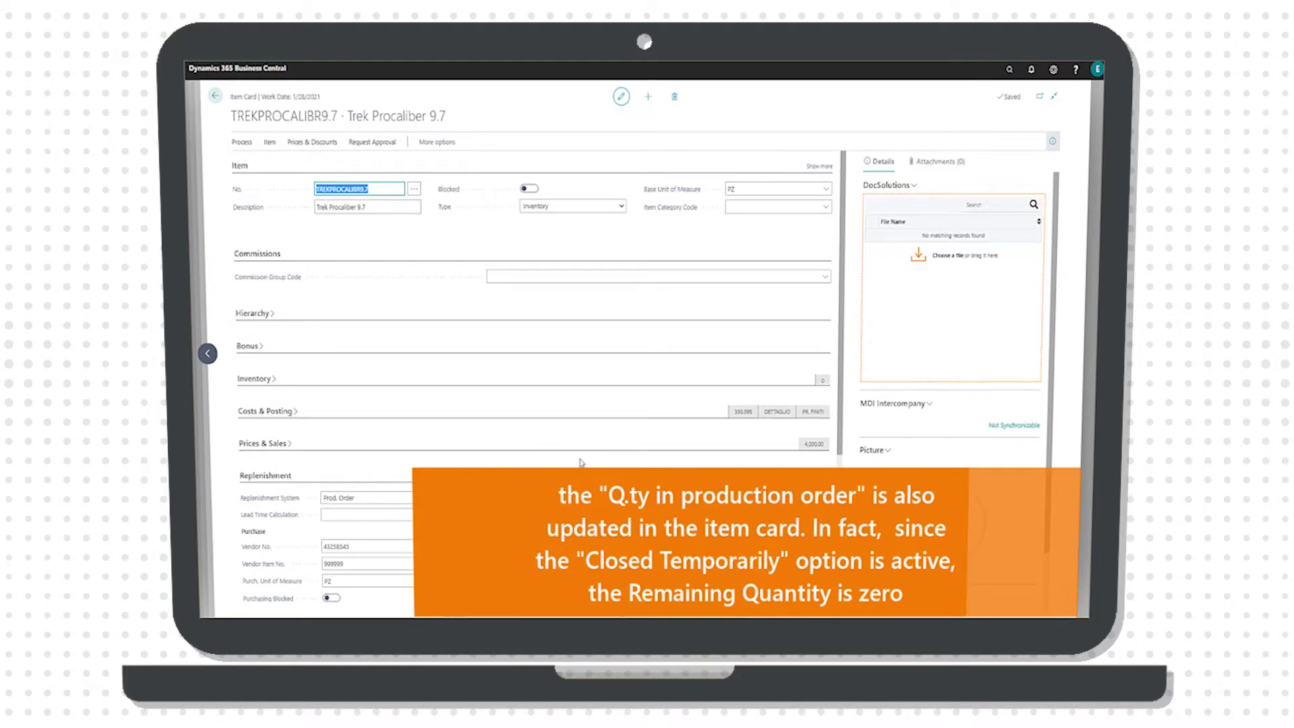
scroll(472, 431, down, 2)
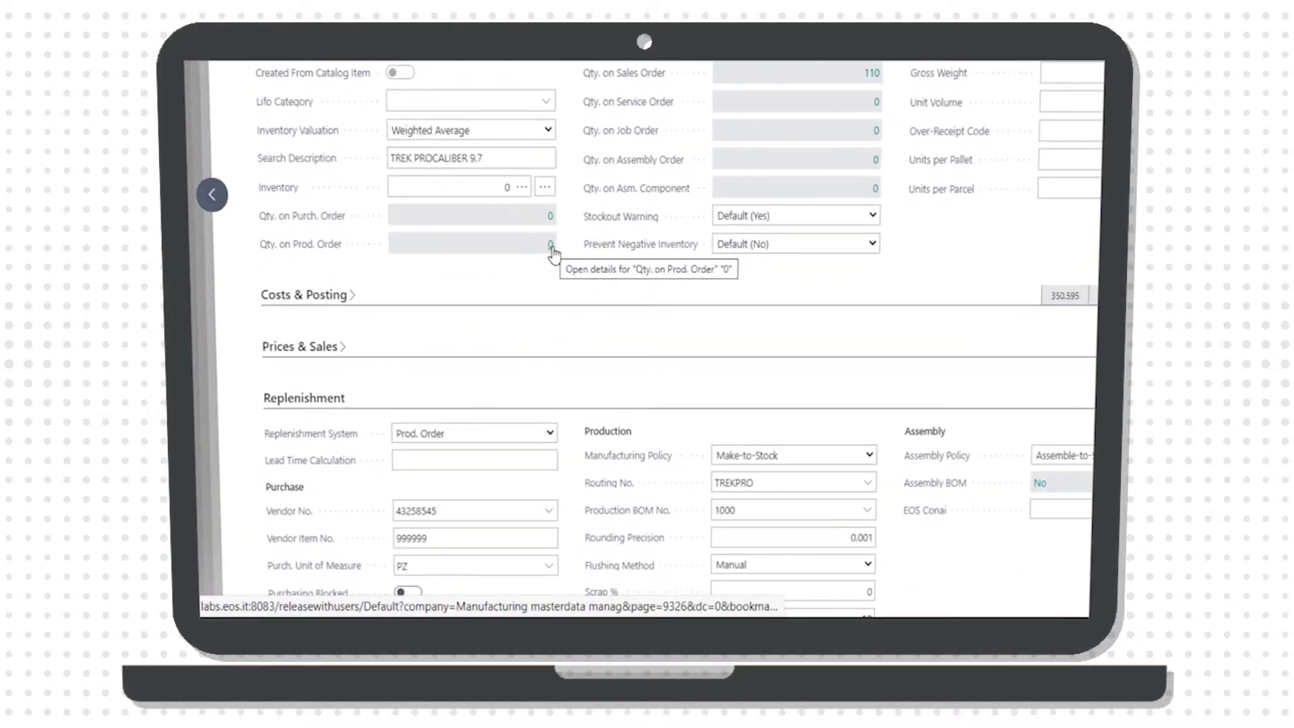
click(552, 244)
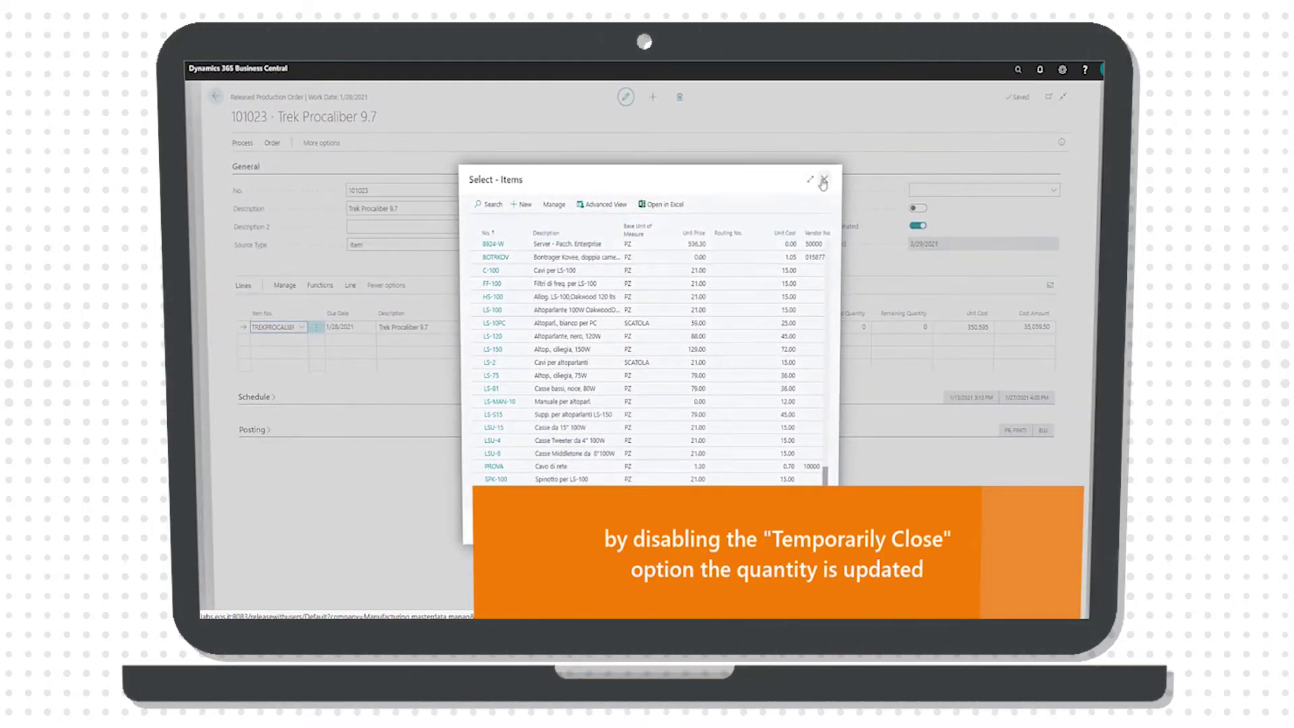
- Close the item selection and turn off Temporarily Terminated on the Trek Procaliber 9.7 production order
click(824, 179)
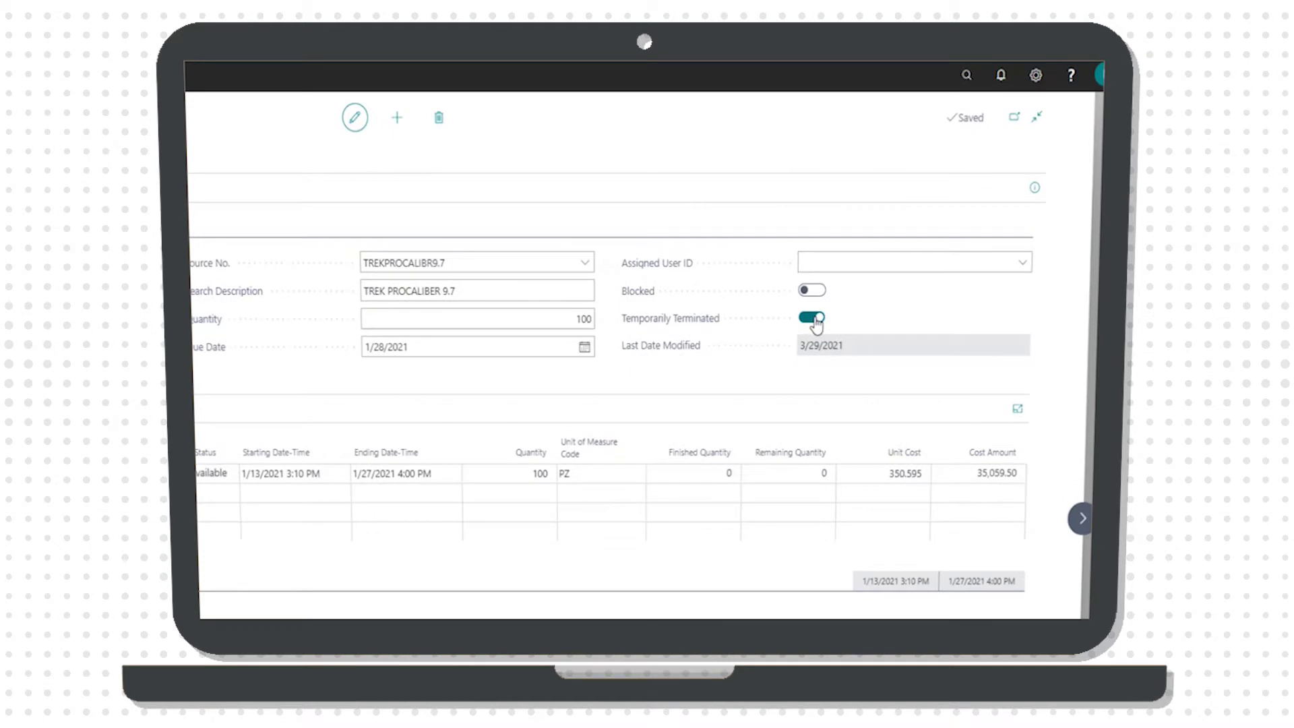
click(813, 317)
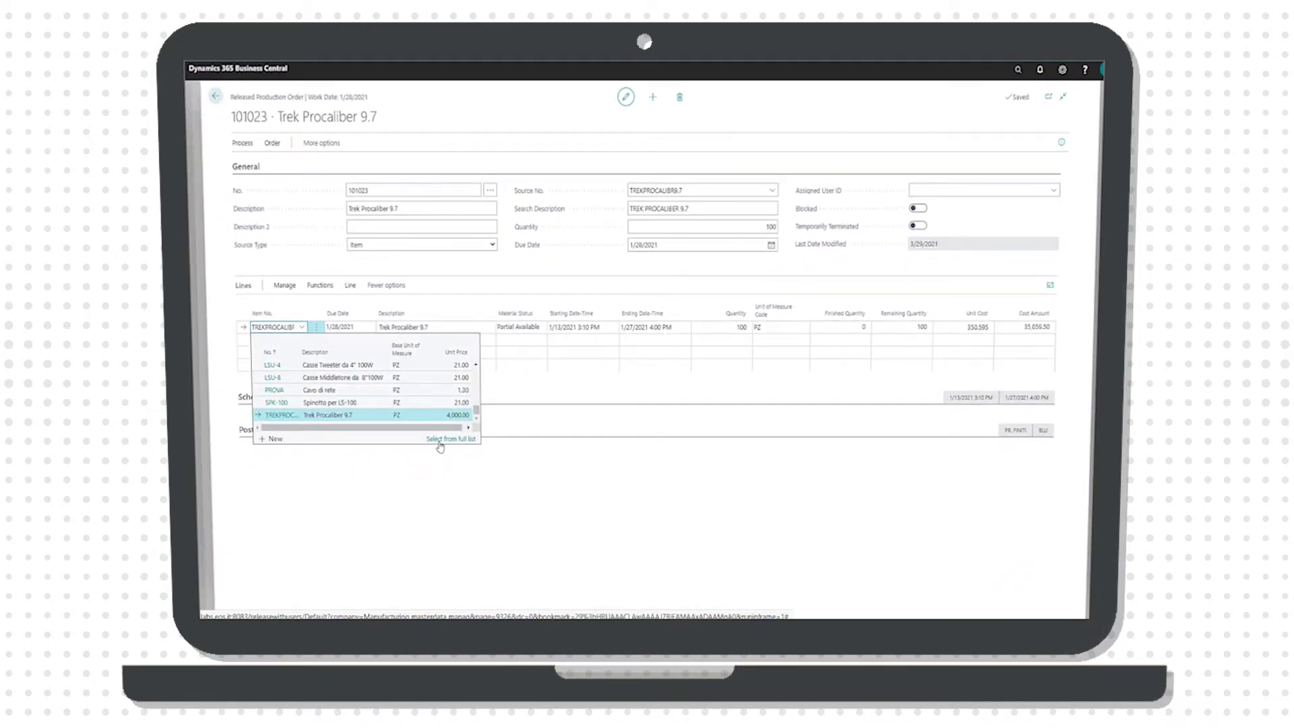
- Reopen the Trek Procaliber 9.7 item card from the full item list and check Qty. on Prod. Order in its inventory data
click(439, 440)
click(555, 205)
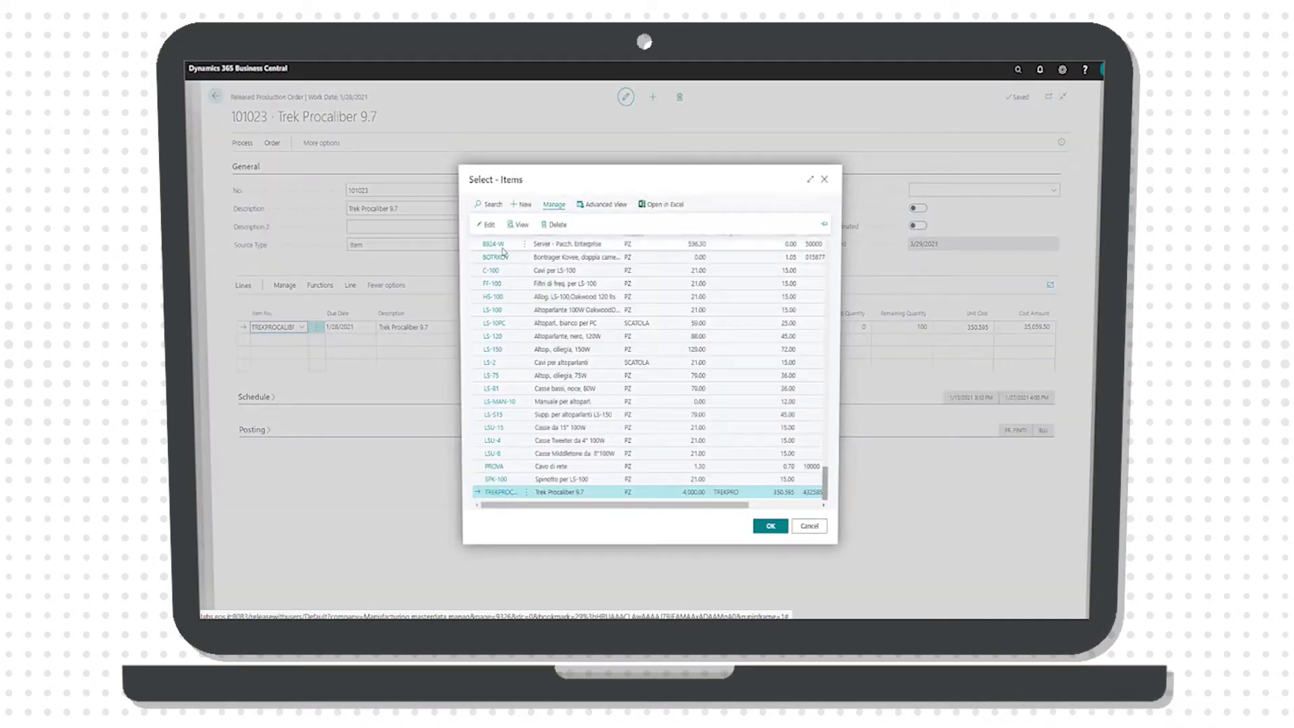
click(485, 219)
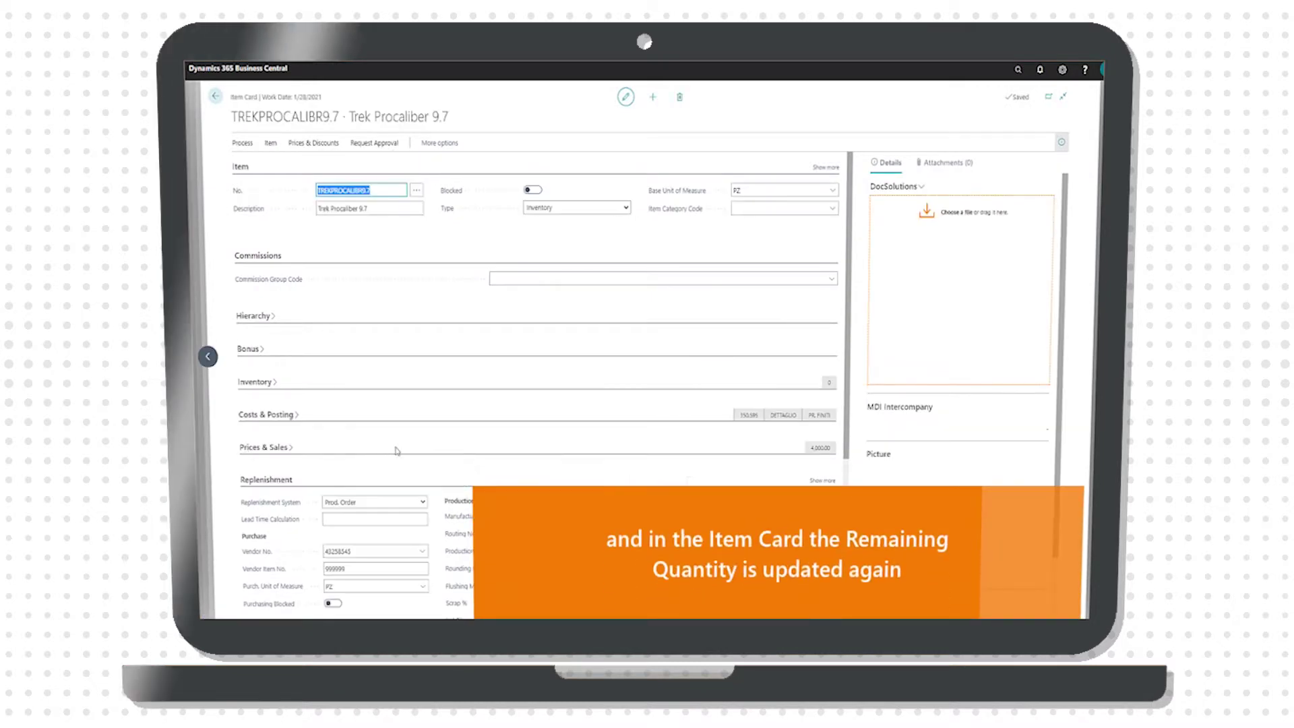
click(260, 382)
scroll(462, 507, down, 1)
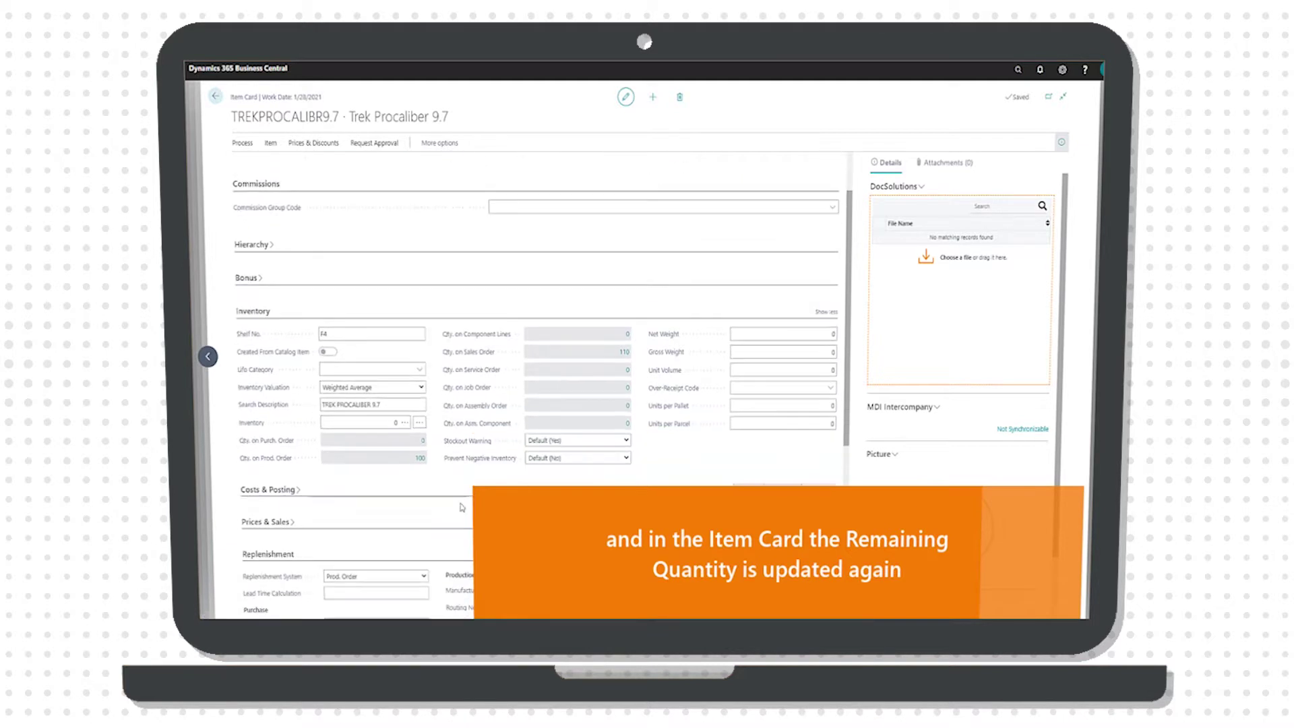
click(427, 468)
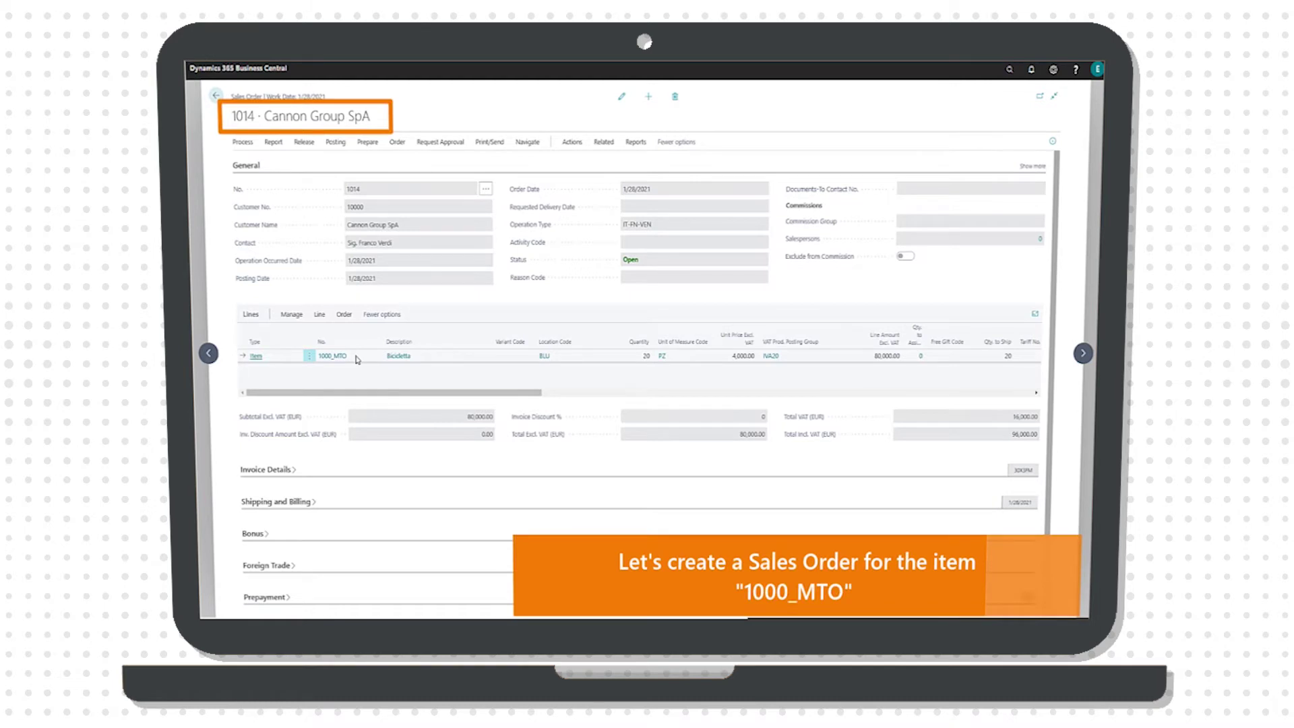
- Look up item 1000_MTO in the full item list from the Cannon Group SpA sales order line
click(358, 358)
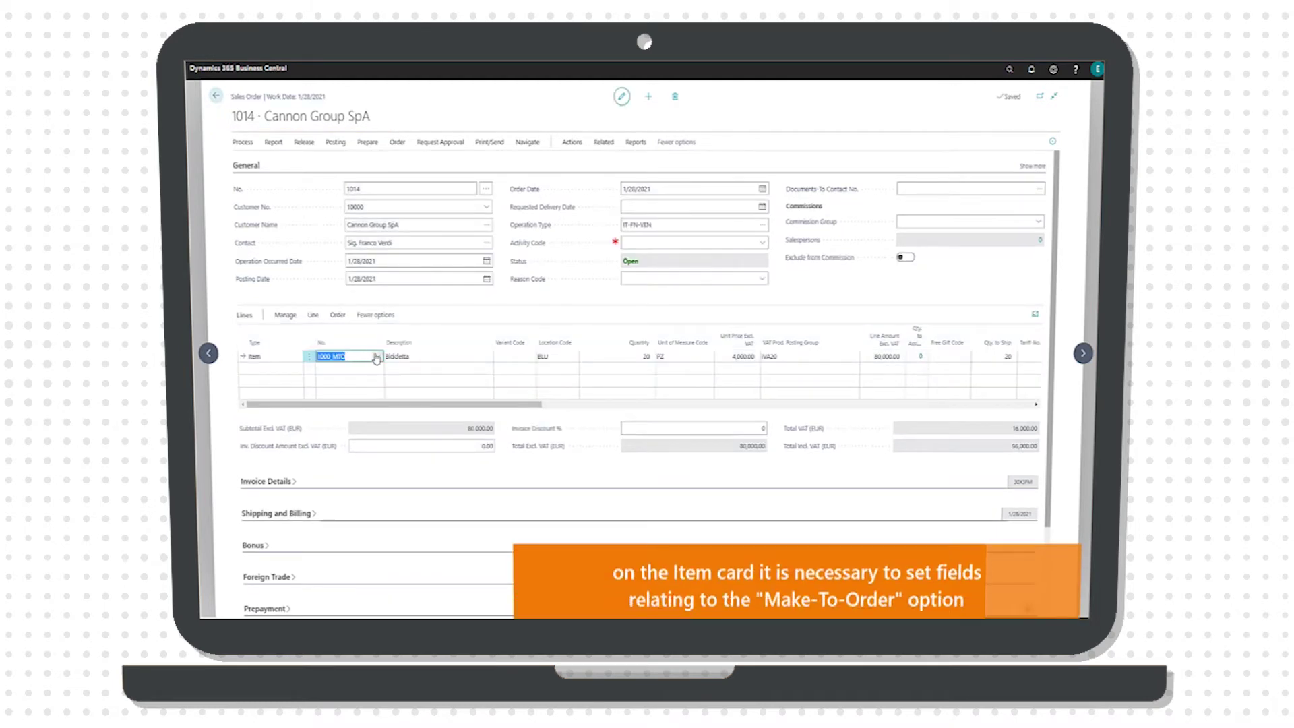
click(377, 357)
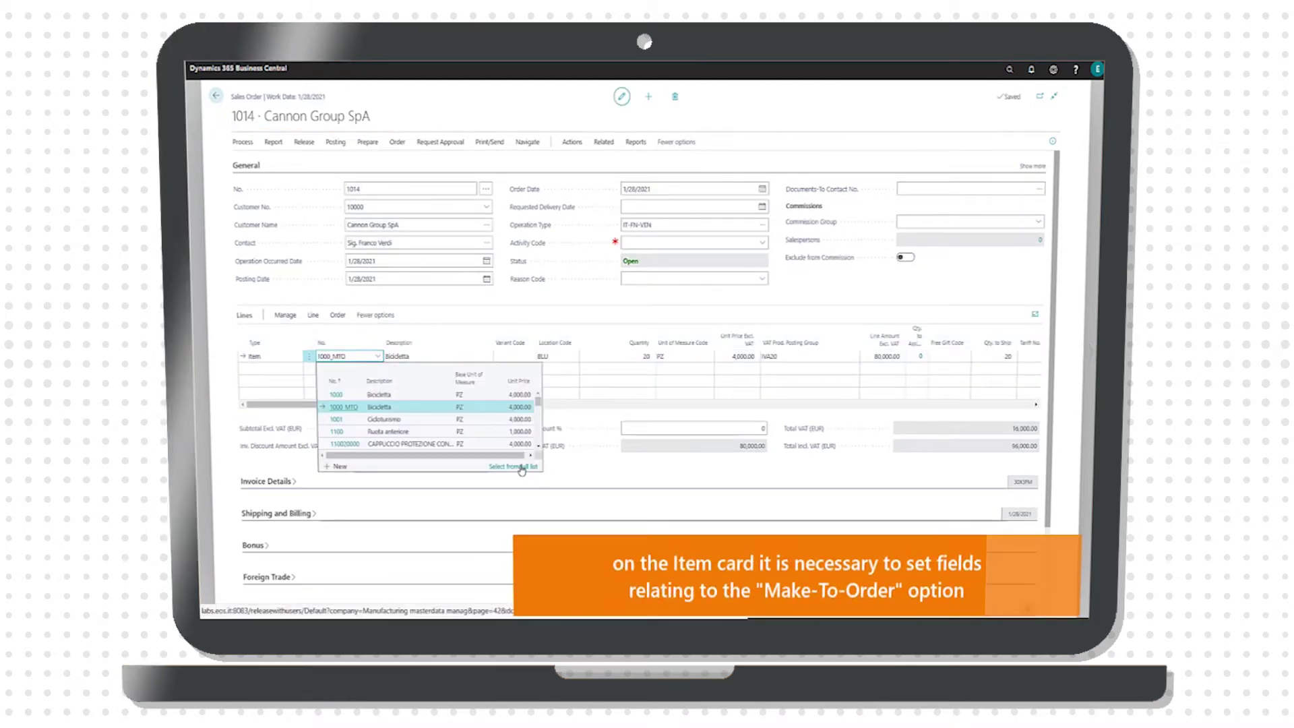
click(520, 467)
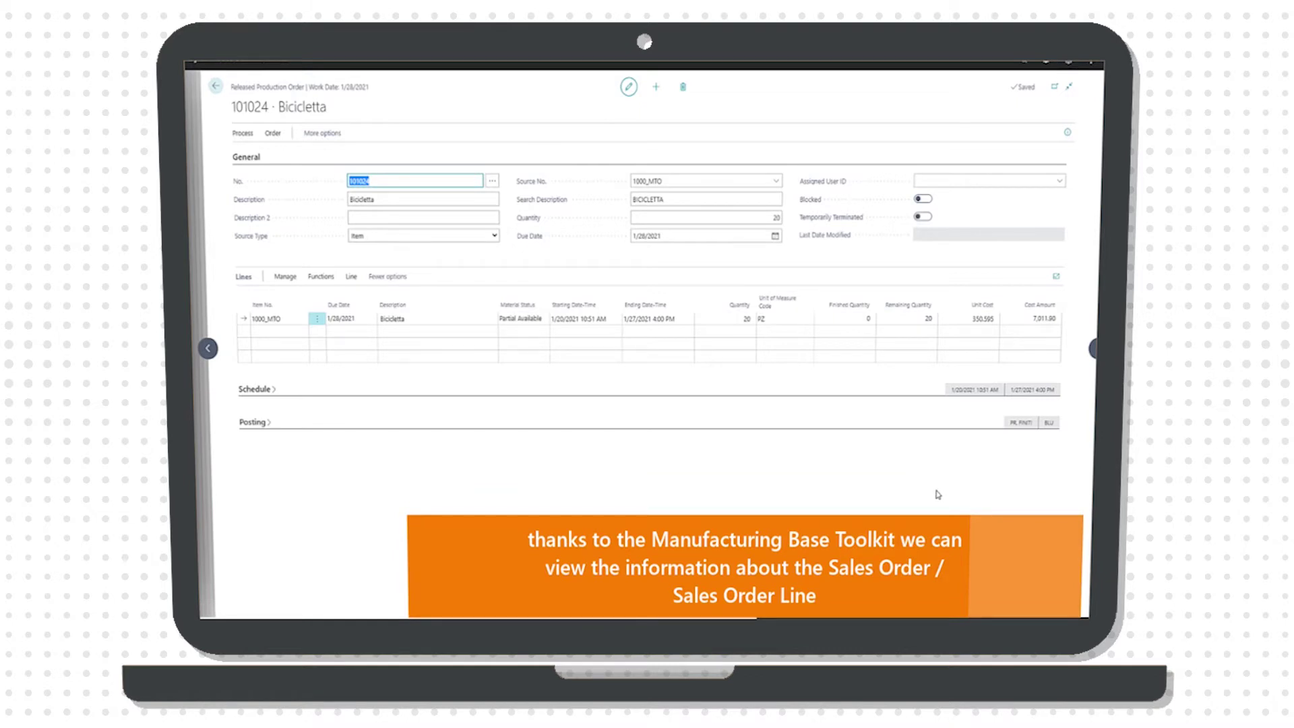
- Inspect the page data of the 1000_MTO production order line and search its fields for "sales"
key(ctrl+alt+F1)
click(852, 355)
click(1054, 236)
text(sales)
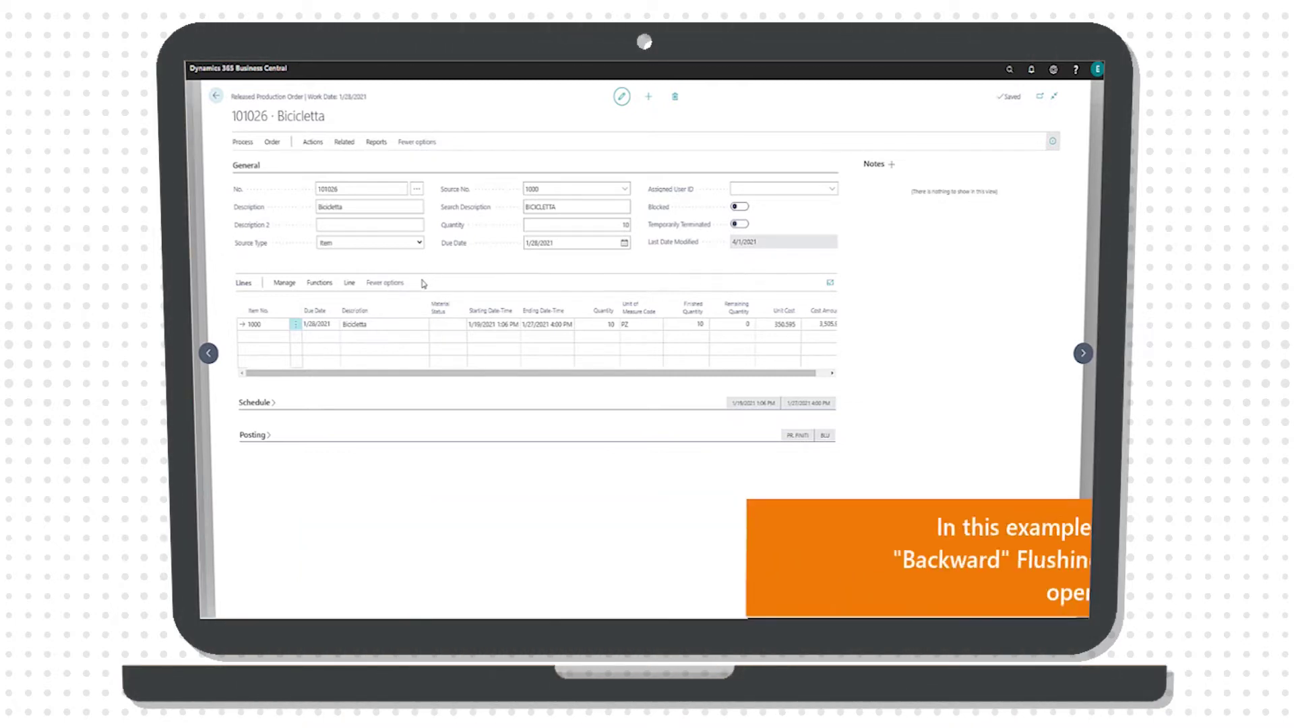
- Review the routing operations of the Bicicletta (item 1000) production order line, close them, and open the line's components
click(351, 284)
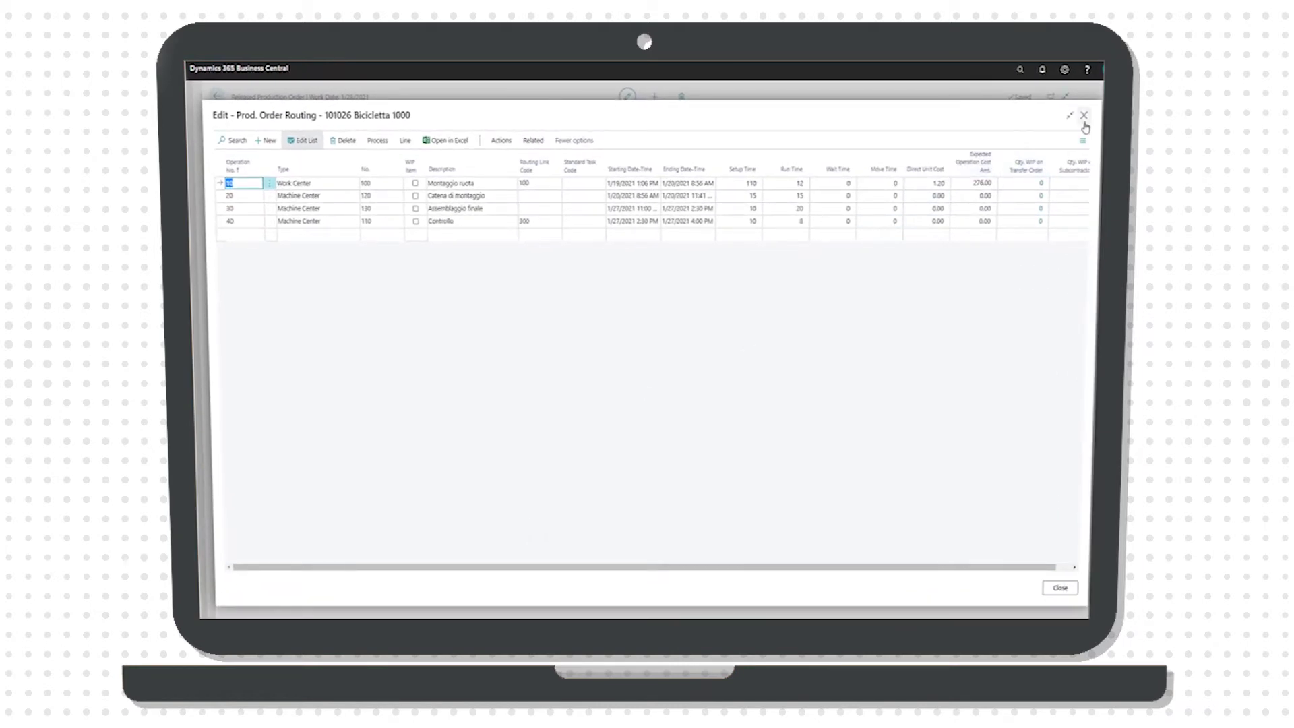
click(1085, 119)
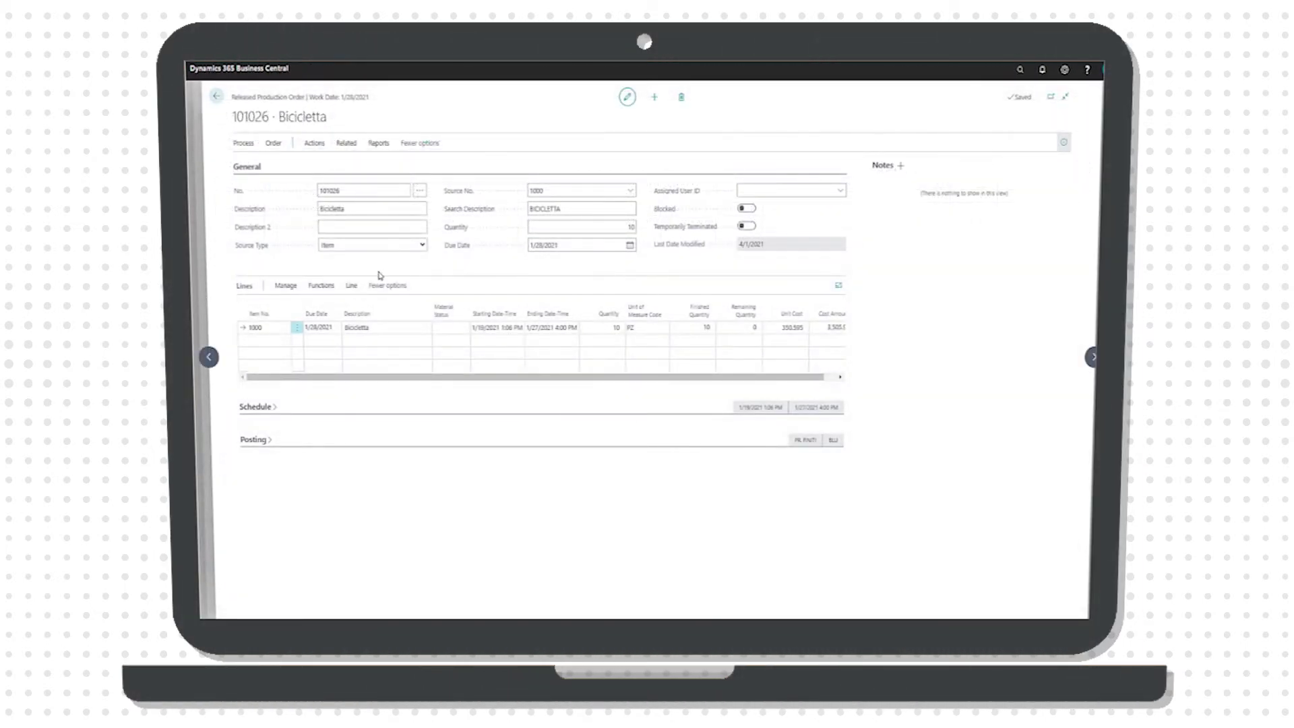
click(353, 288)
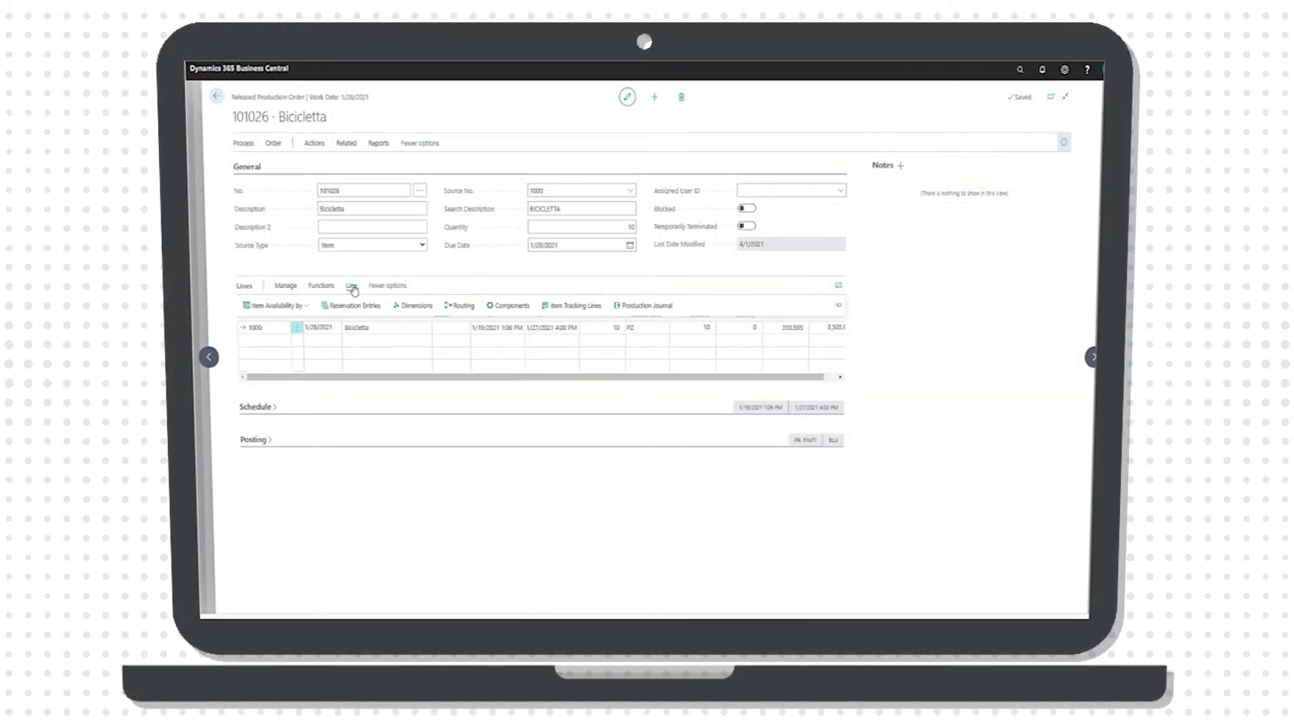
click(510, 306)
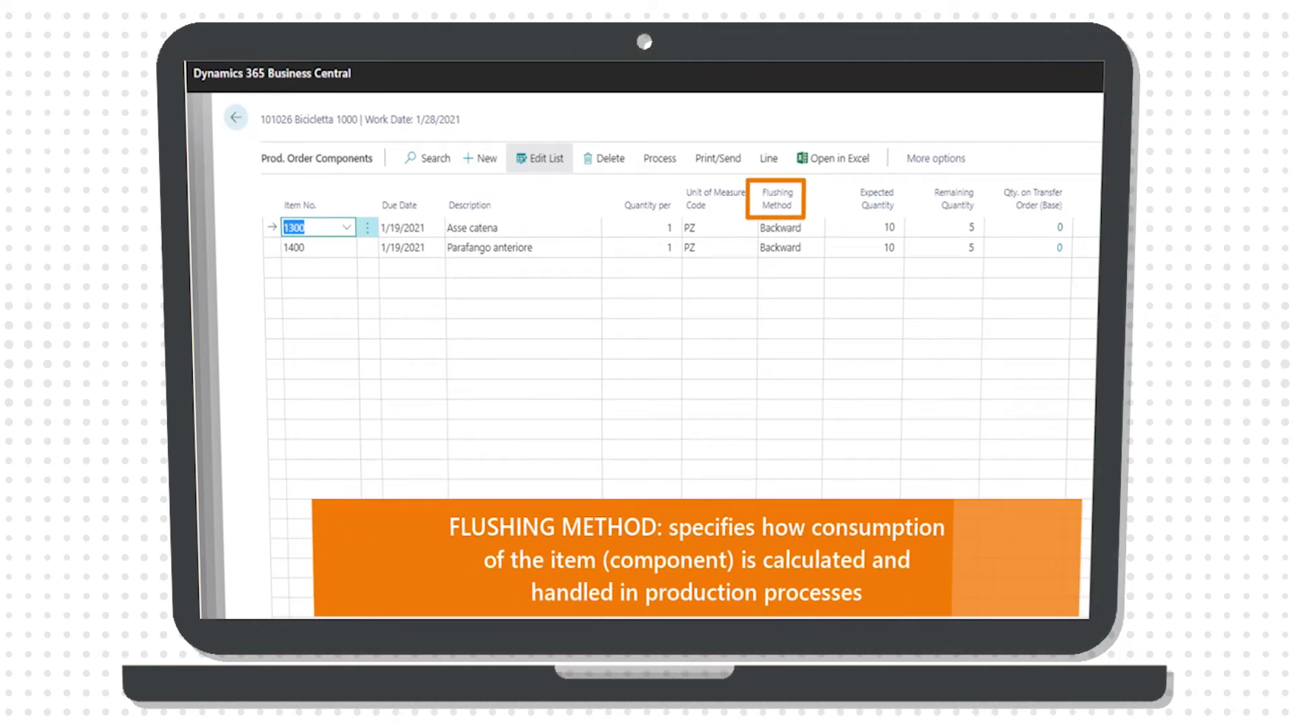
- Examine the available Flushing Method options for component 1400, Parafango anteriore
click(820, 254)
click(816, 248)
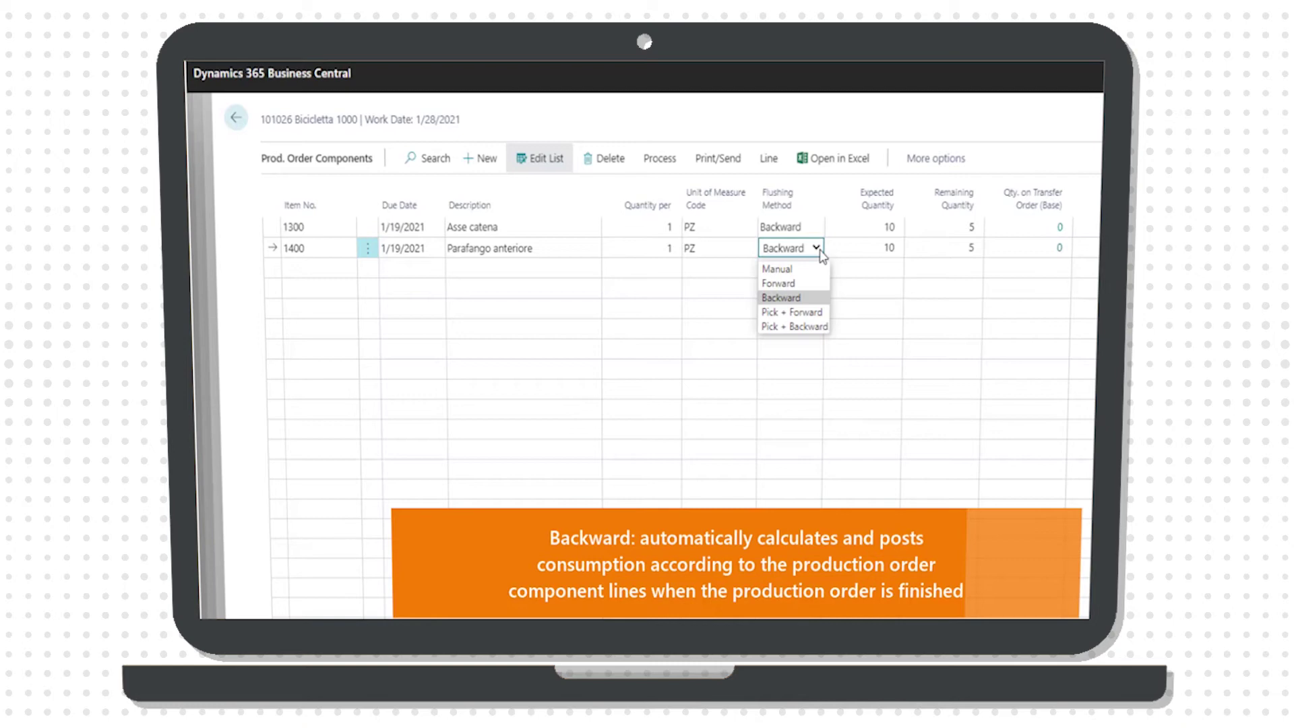
key(Up)
key(Up)
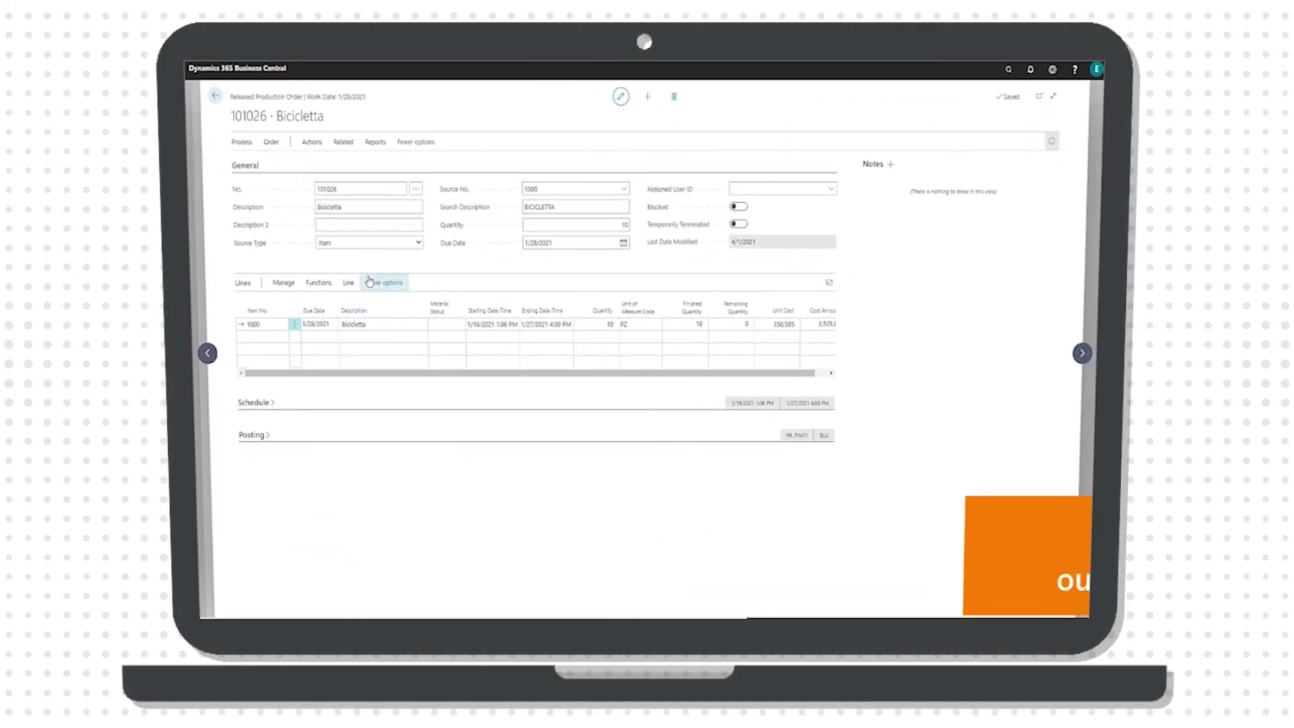
- Open the production journal for the Bicicletta production order line
click(335, 284)
click(335, 284)
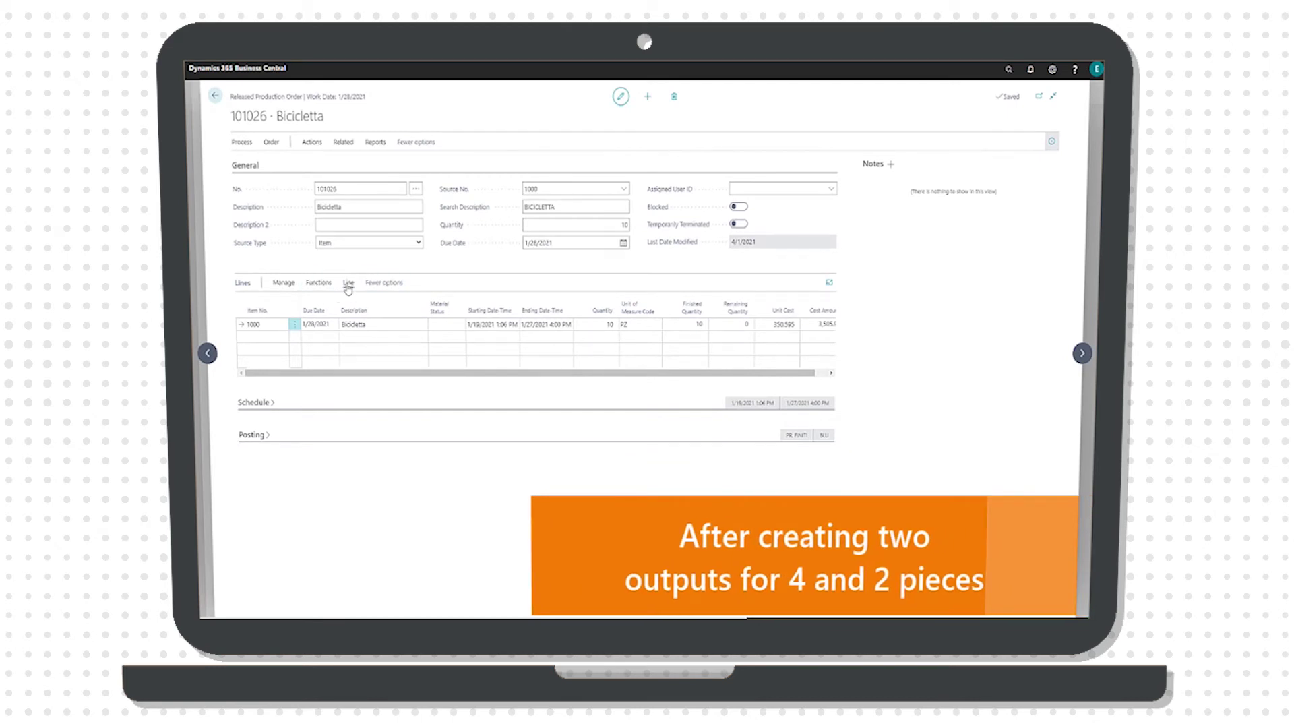
click(349, 286)
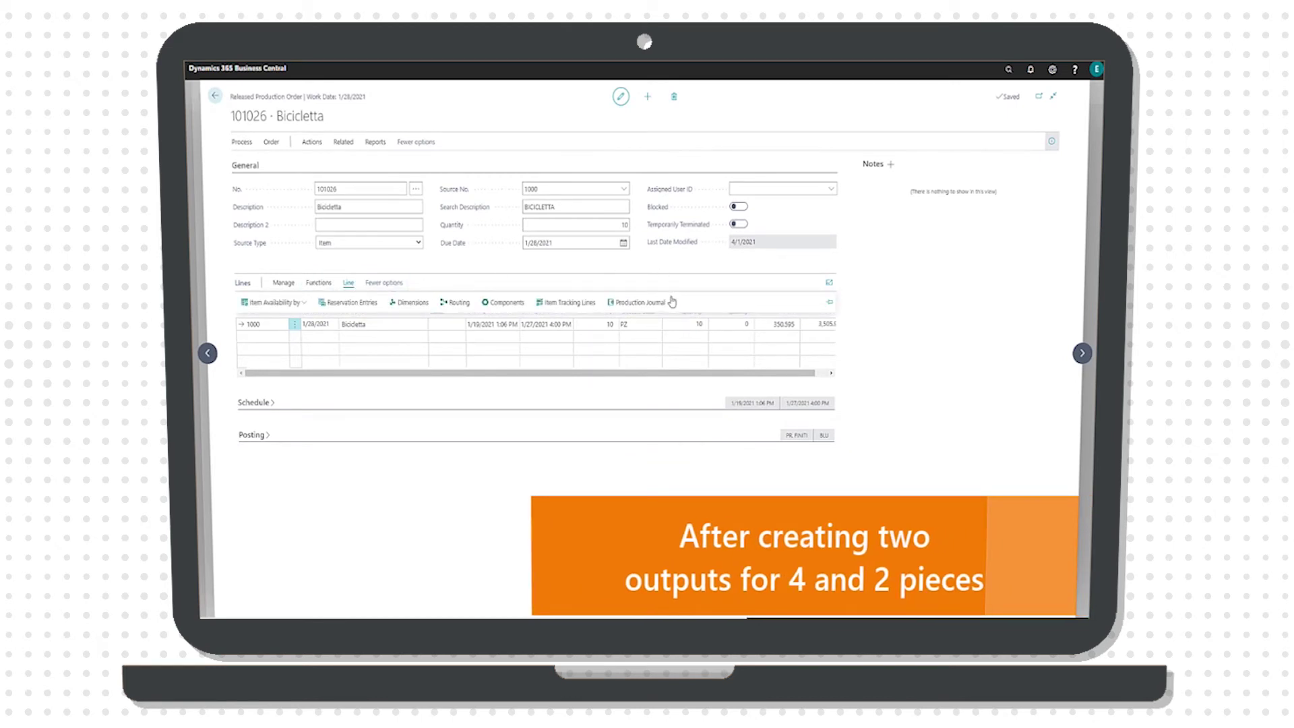
key(Escape)
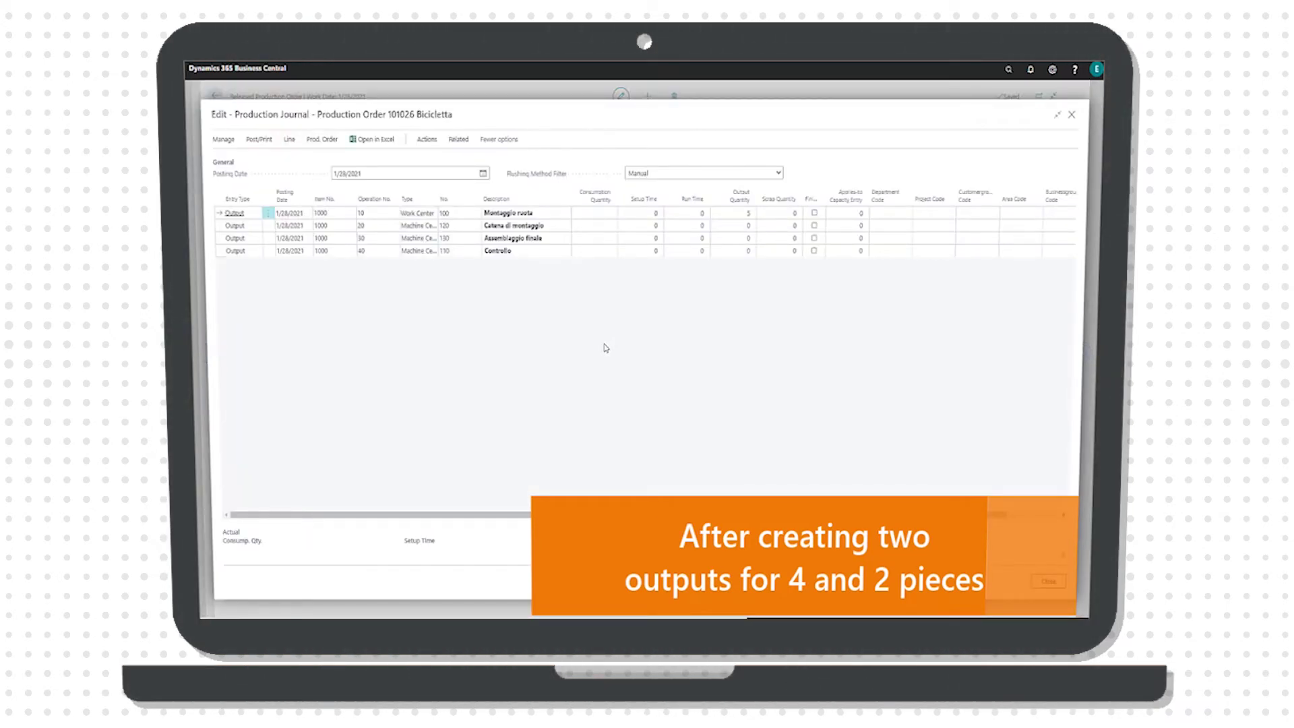
- View the capacity ledger entries of the production order from its production journal
click(456, 141)
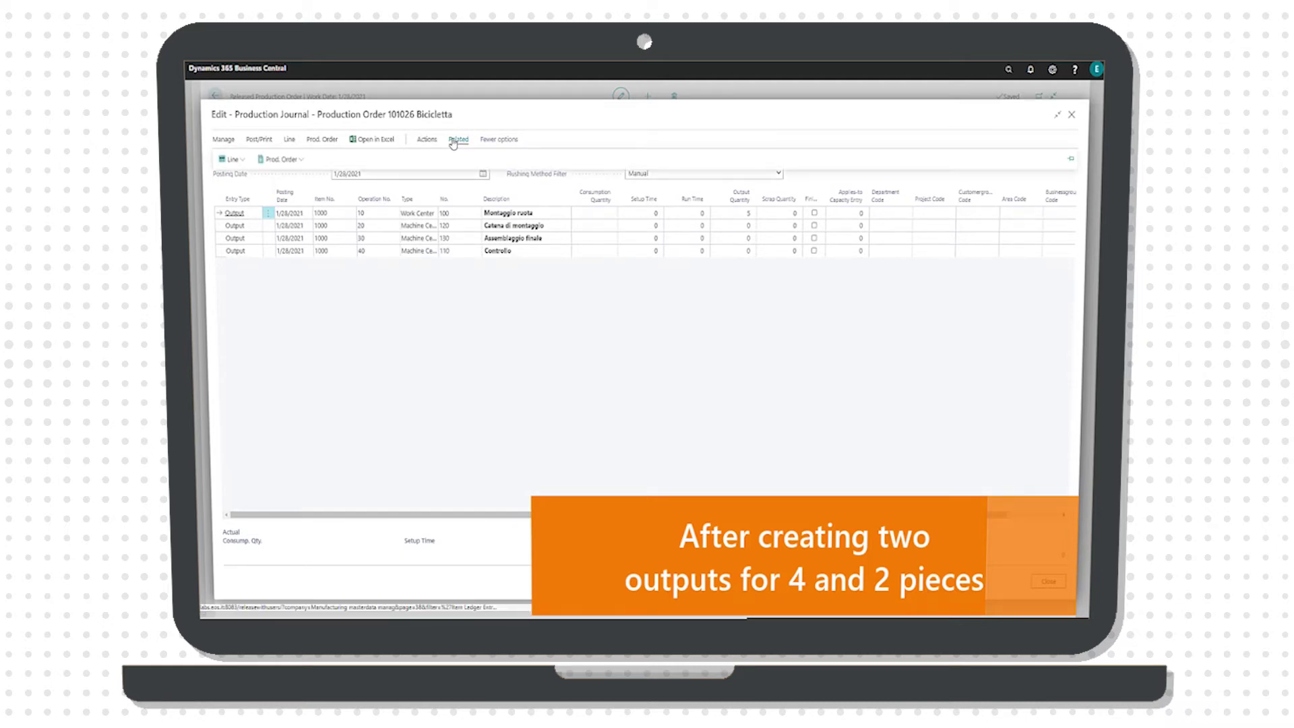
click(297, 160)
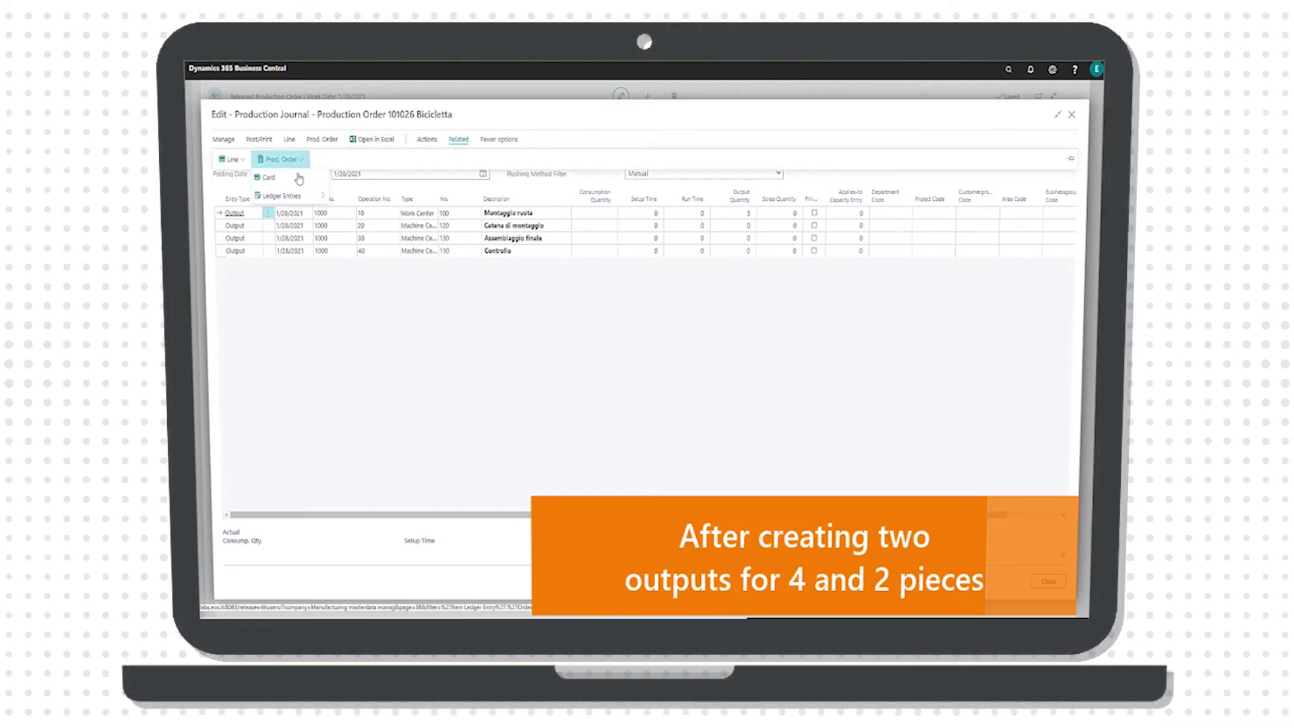
mouse_move(300, 198)
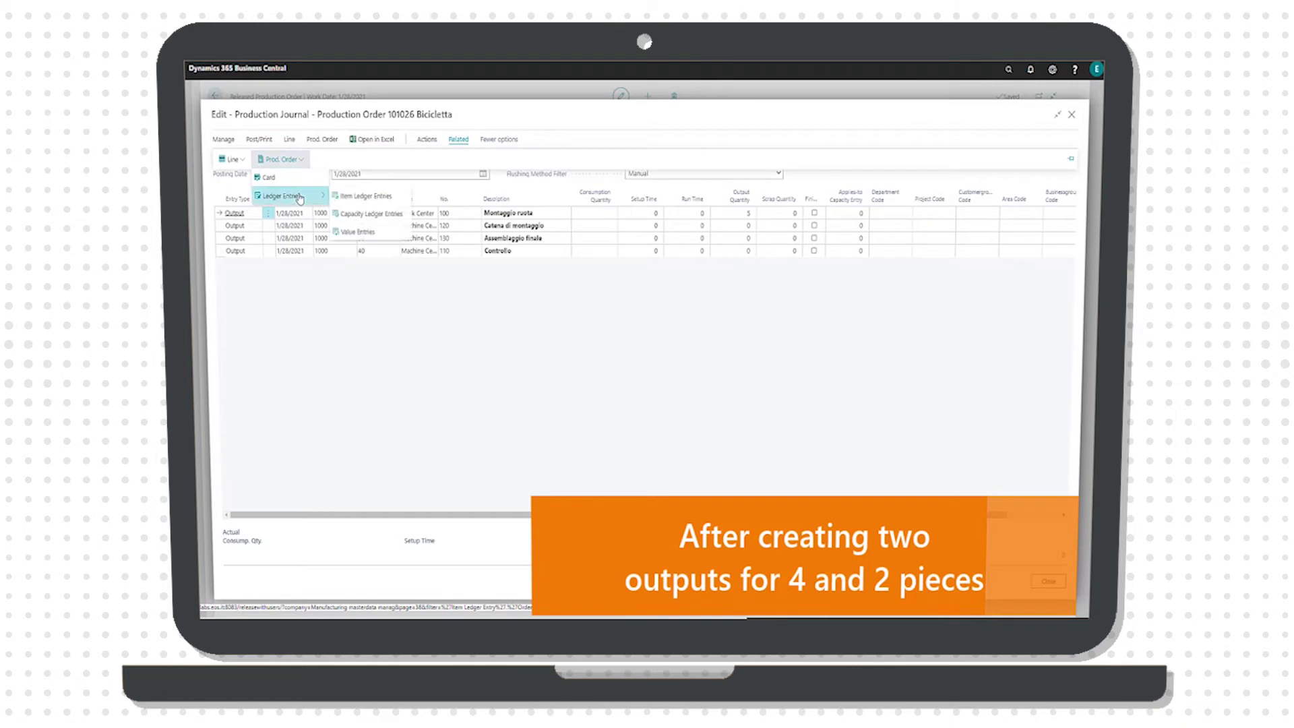
click(361, 214)
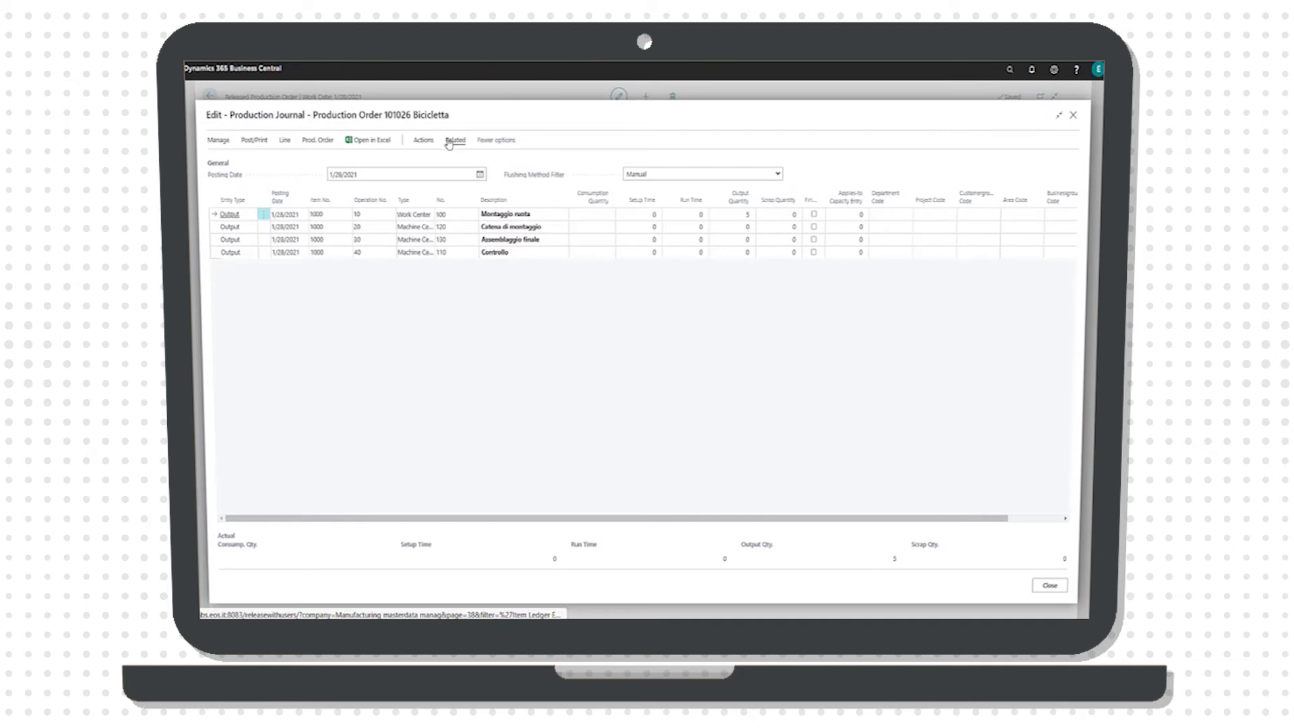
- View the item ledger entries of the production order to examine its output and consumption postings
click(452, 140)
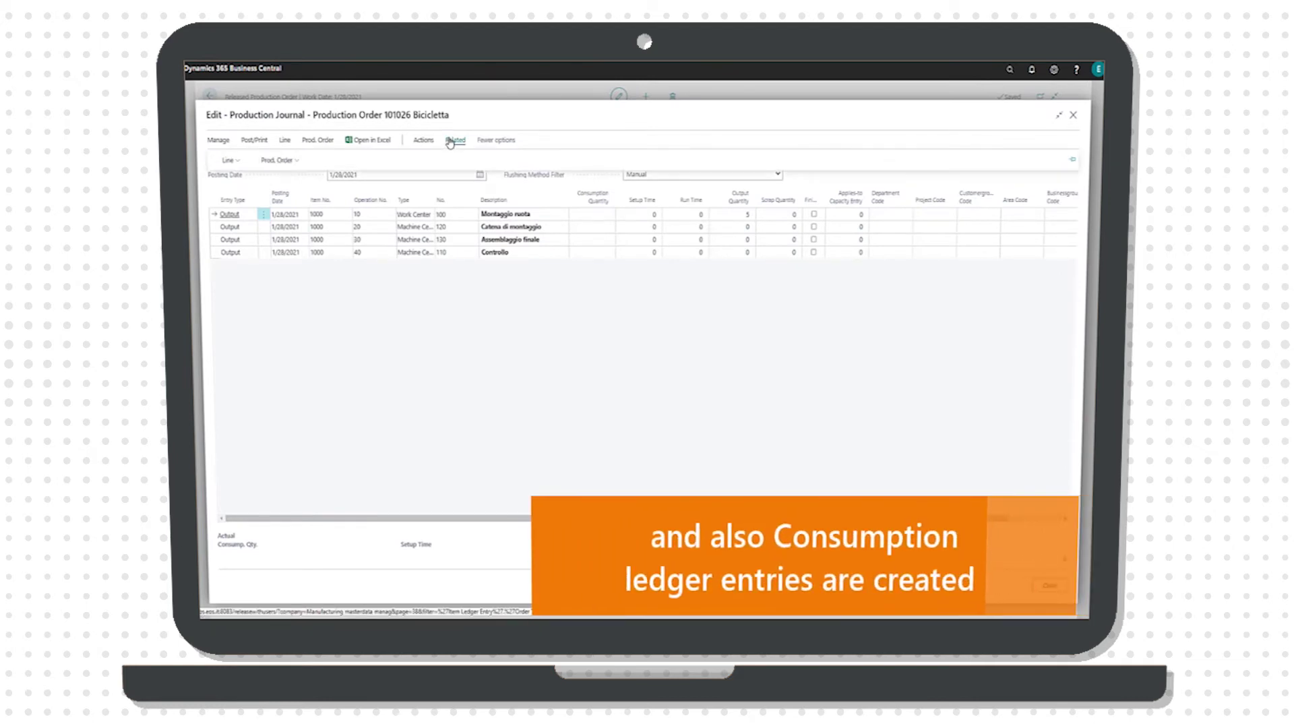
click(276, 160)
mouse_move(291, 198)
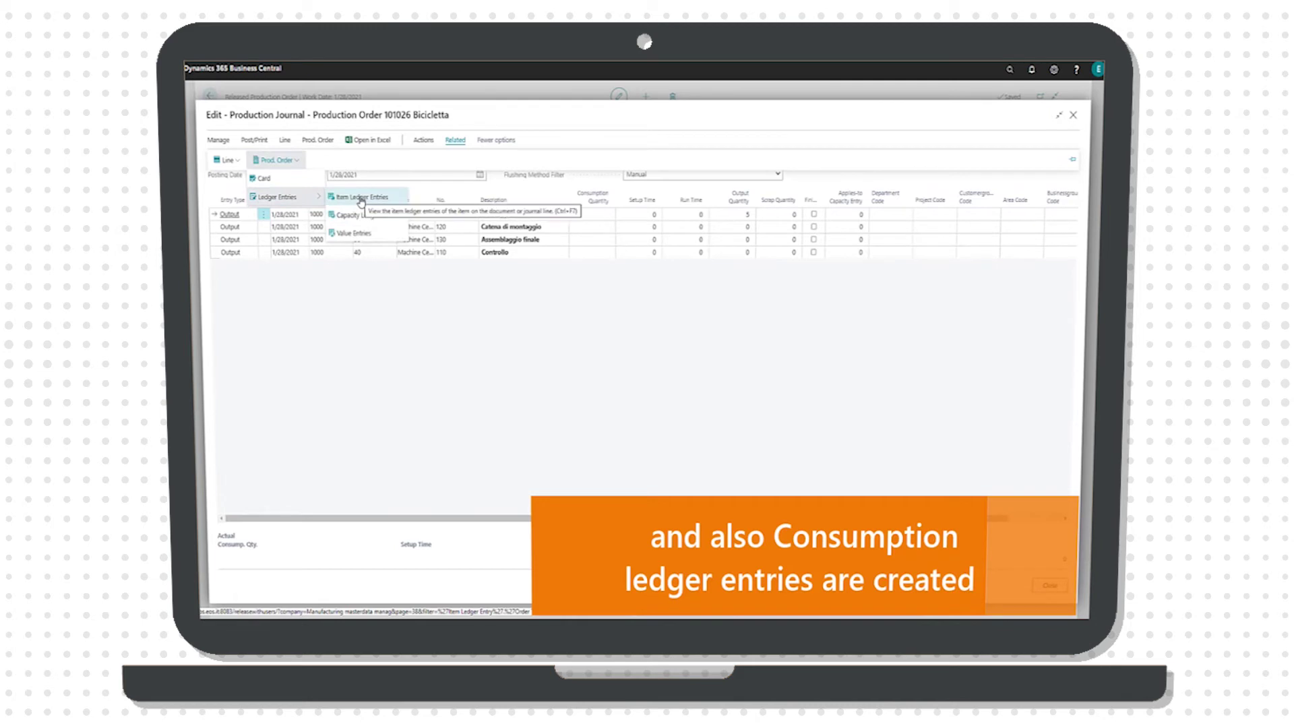
click(360, 200)
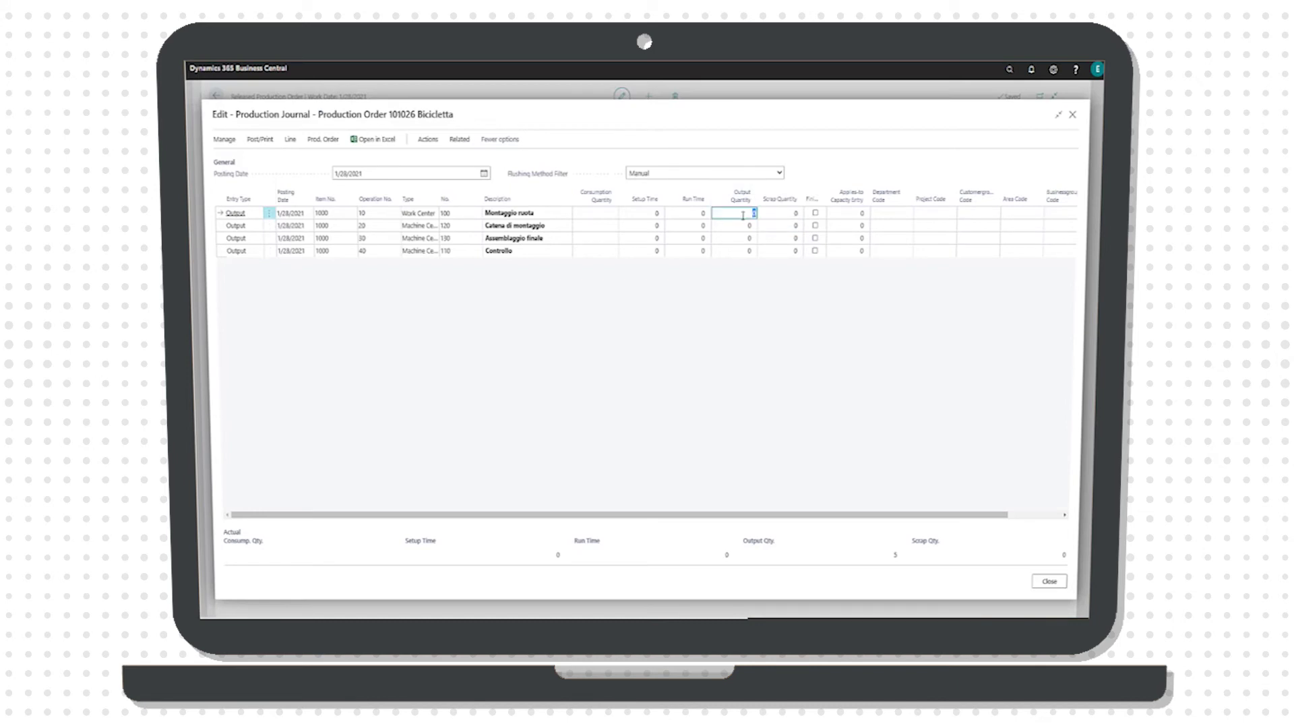
- Set the output quantity of operation 10, Montaggio ruota, to -1 and apply it to original capacity ledger entry 49
text(-1)
click(862, 216)
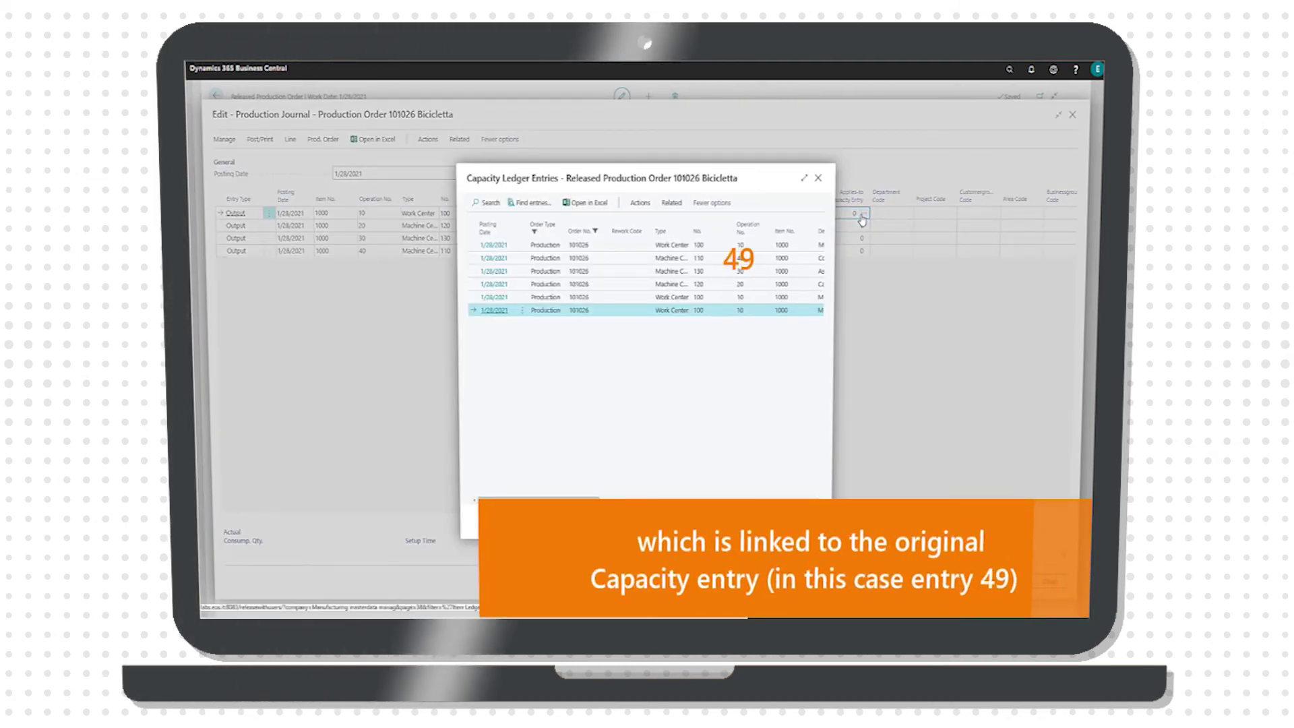
double_click(546, 245)
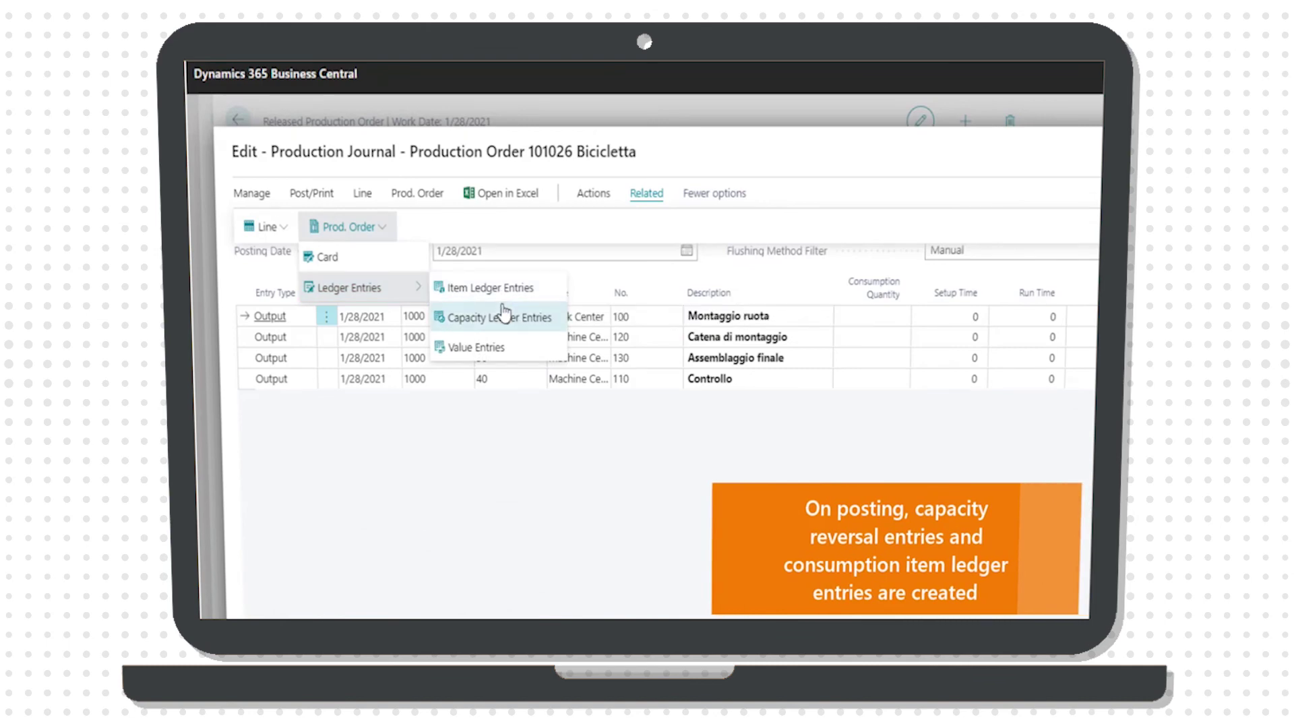
- Examine the production order's capacity ledger entries for the output reversal and open its item ledger entries from the production journal
click(505, 316)
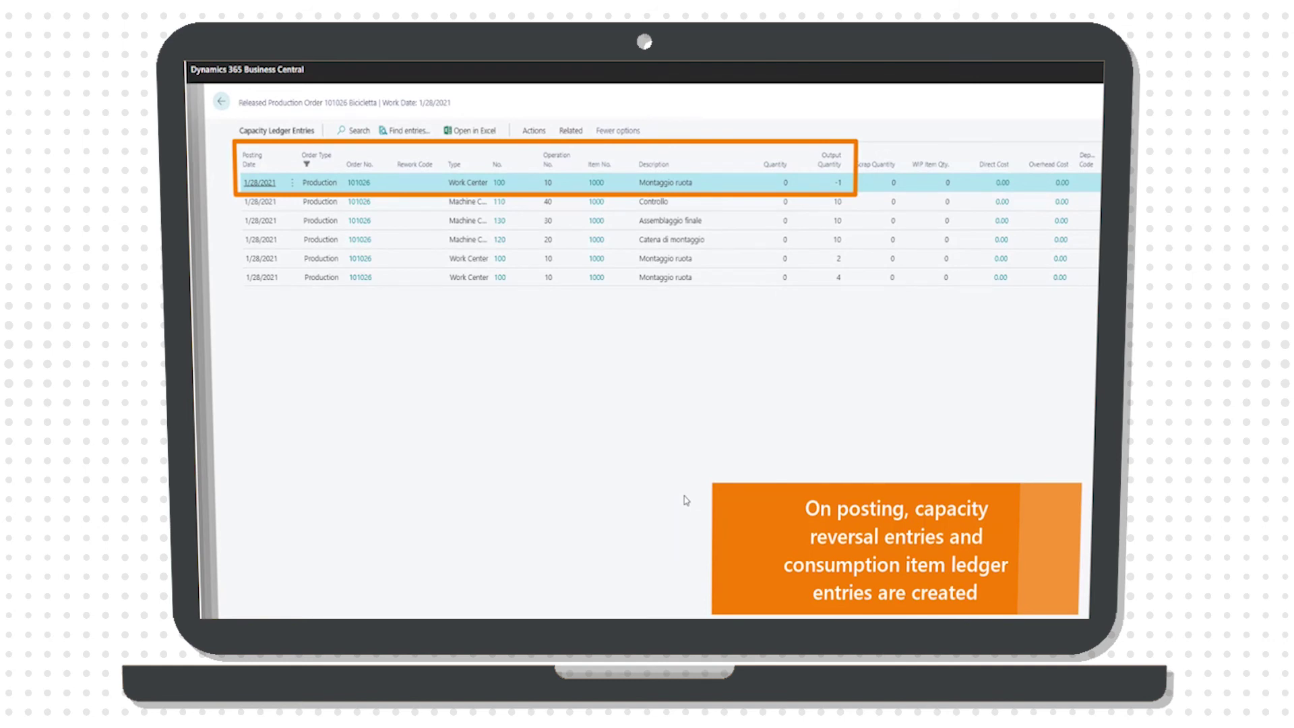
key(Escape)
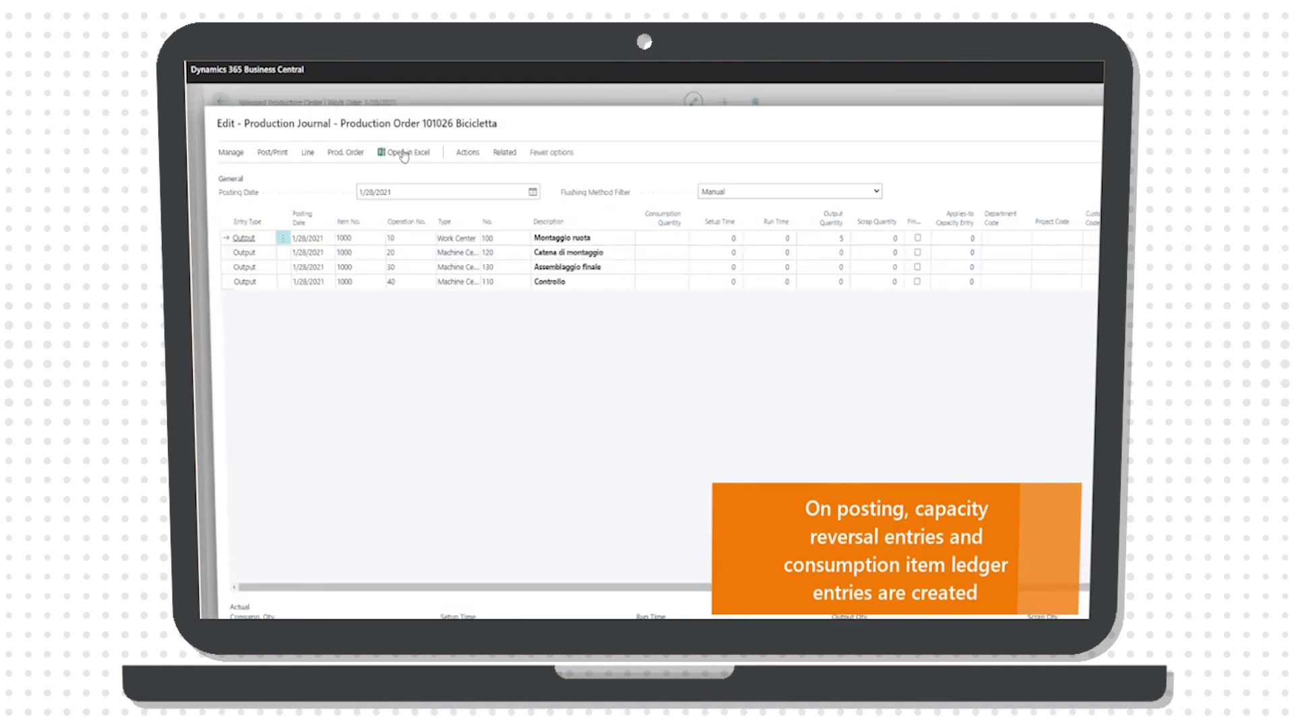
click(503, 157)
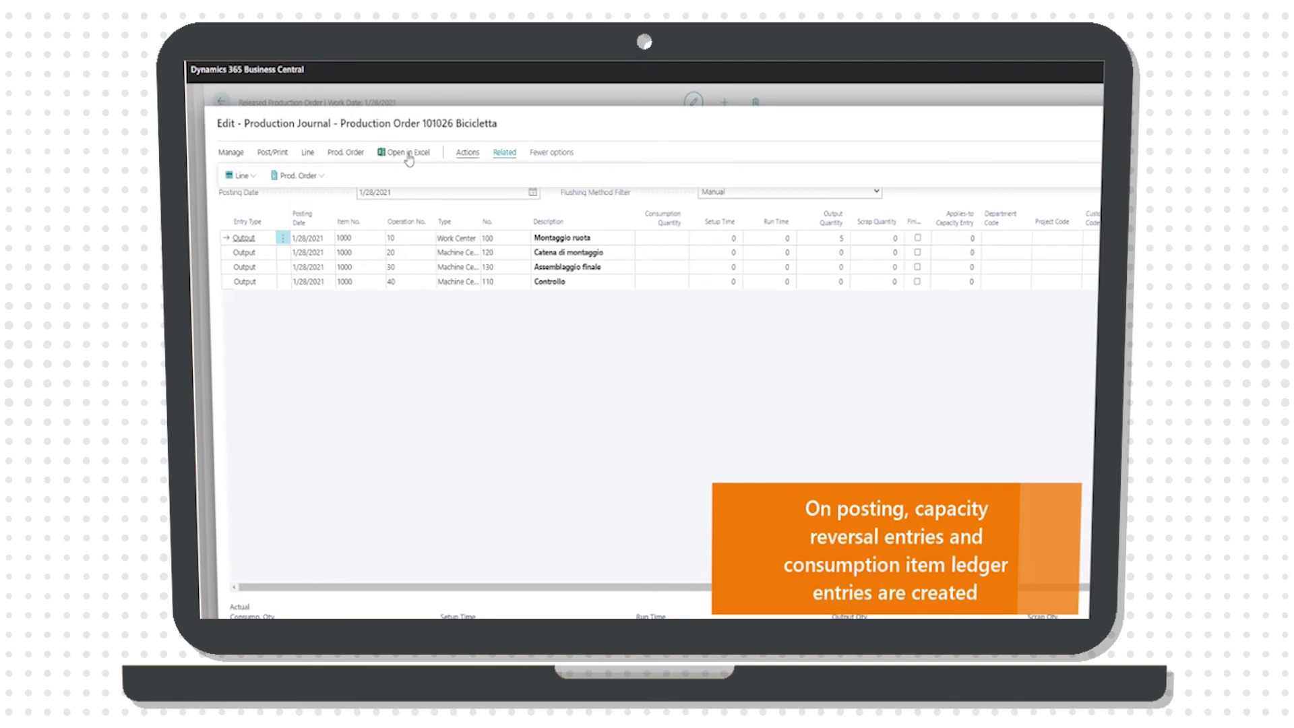
click(296, 175)
mouse_move(303, 218)
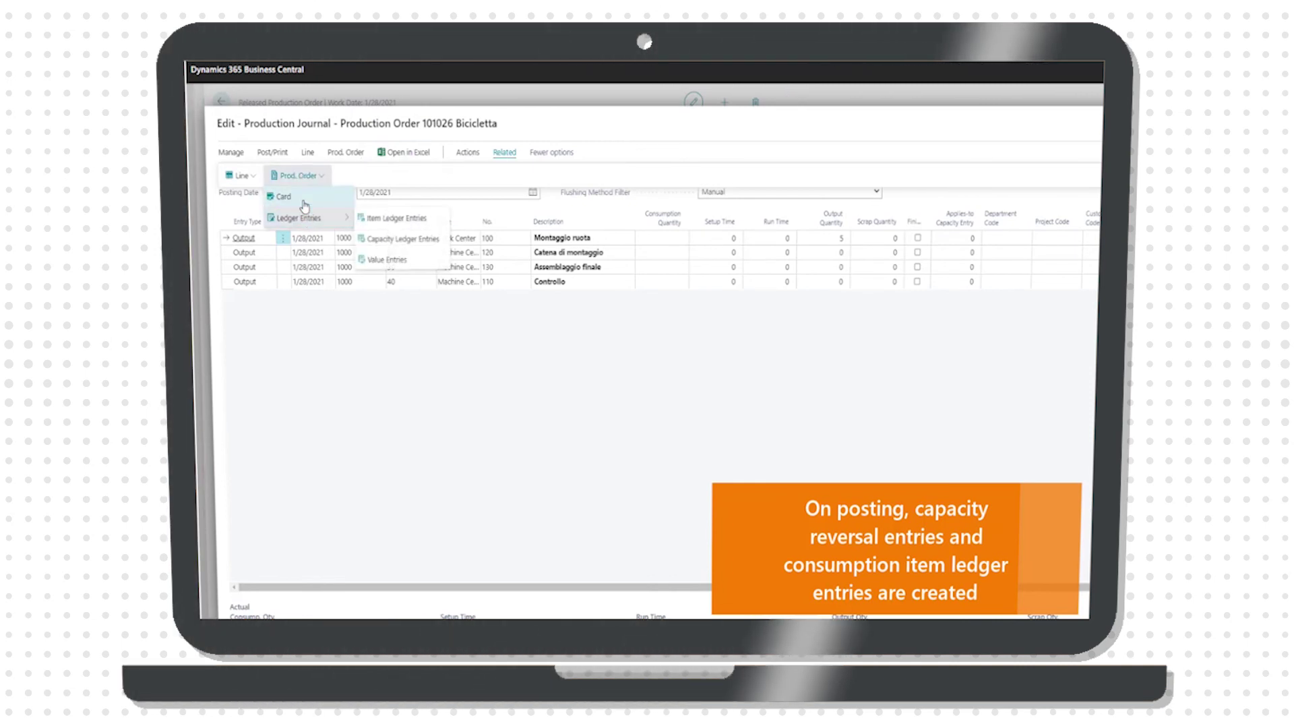
click(397, 218)
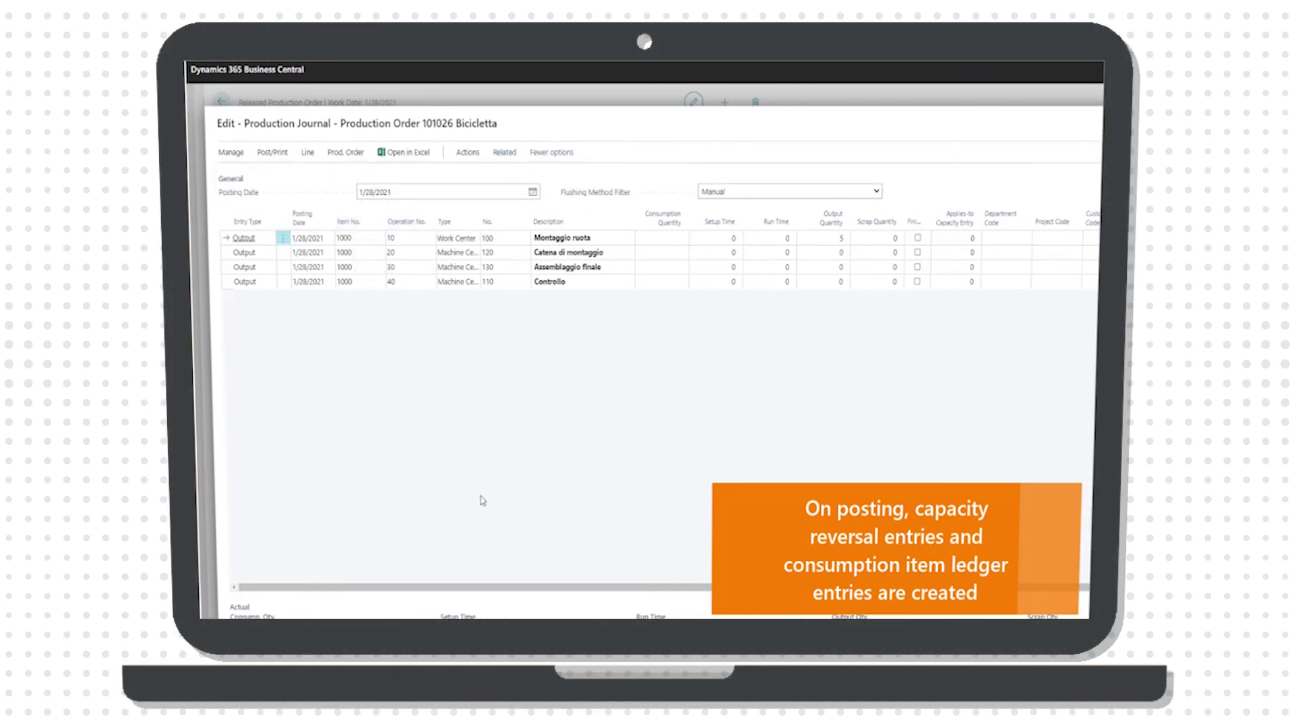